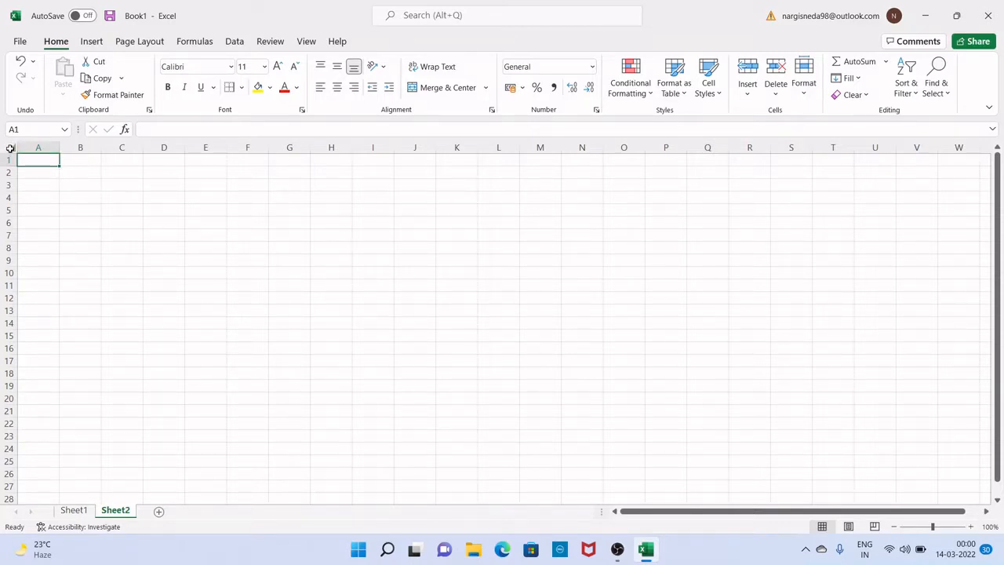
- Set the column width of the entire sheet to 3
click(10, 148)
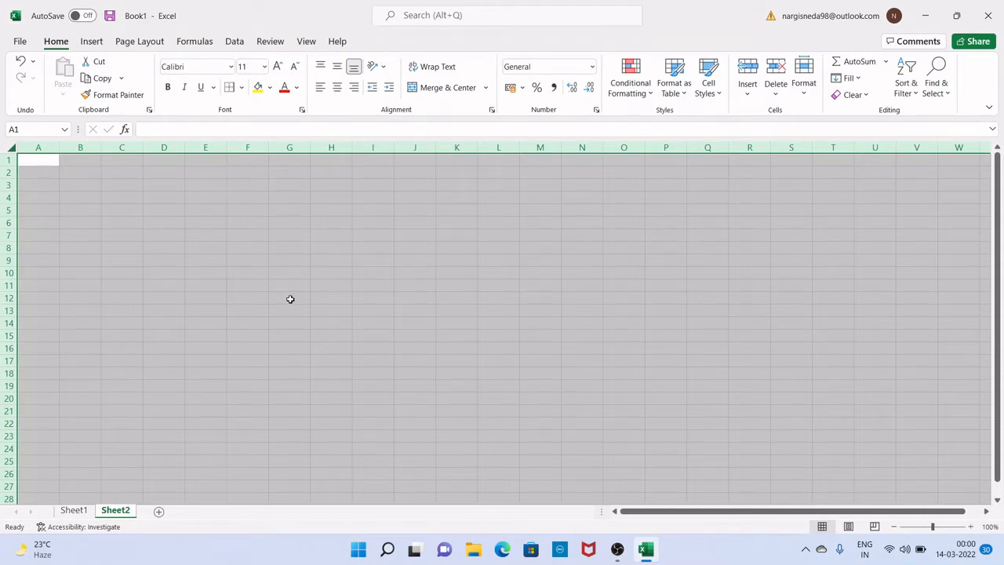
click(803, 78)
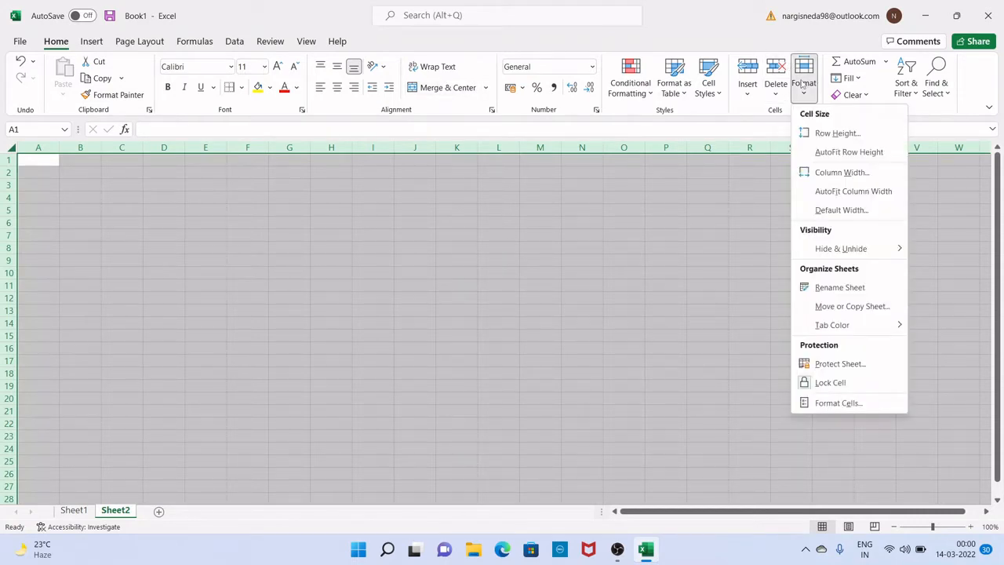
click(827, 172)
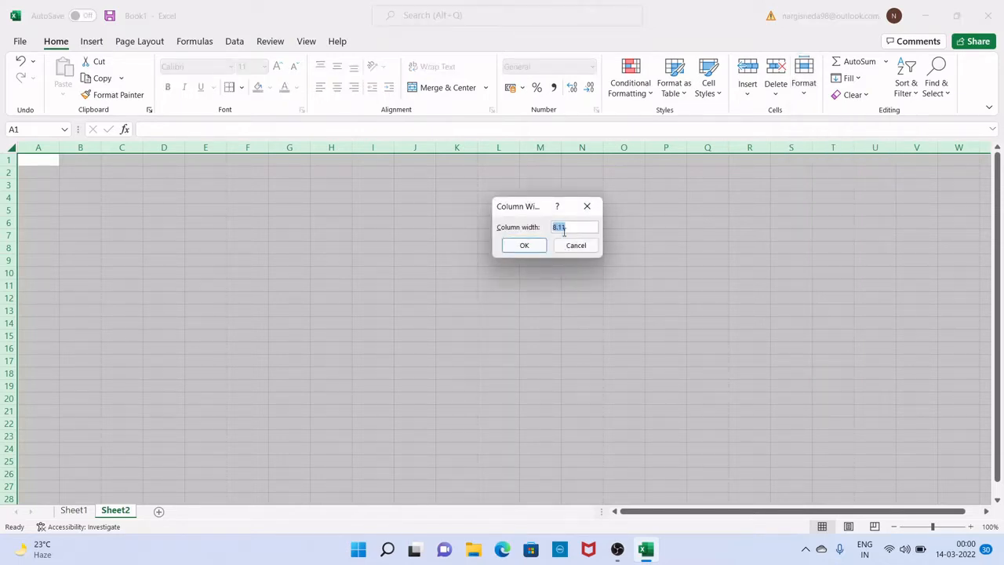
click(562, 229)
text(3)
click(520, 246)
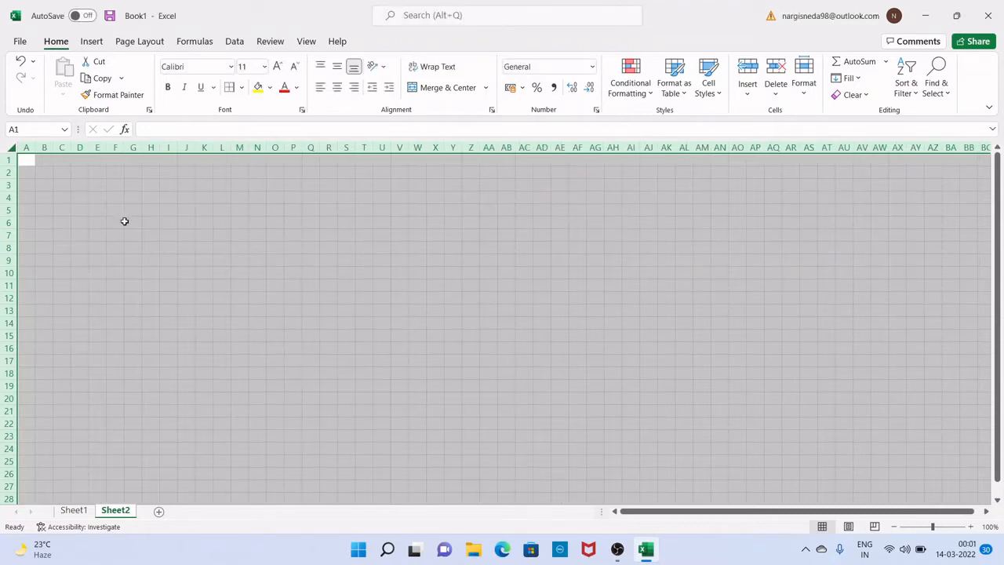
click(93, 174)
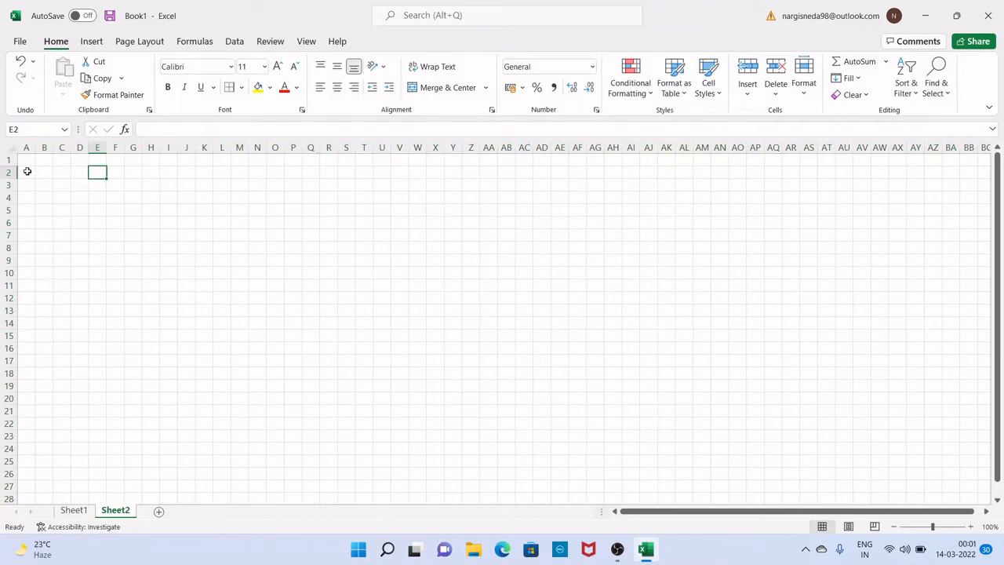
- Merge and center cells A1:S1 and enter the title "Rent Receipt"
drag(27, 160, 345, 162)
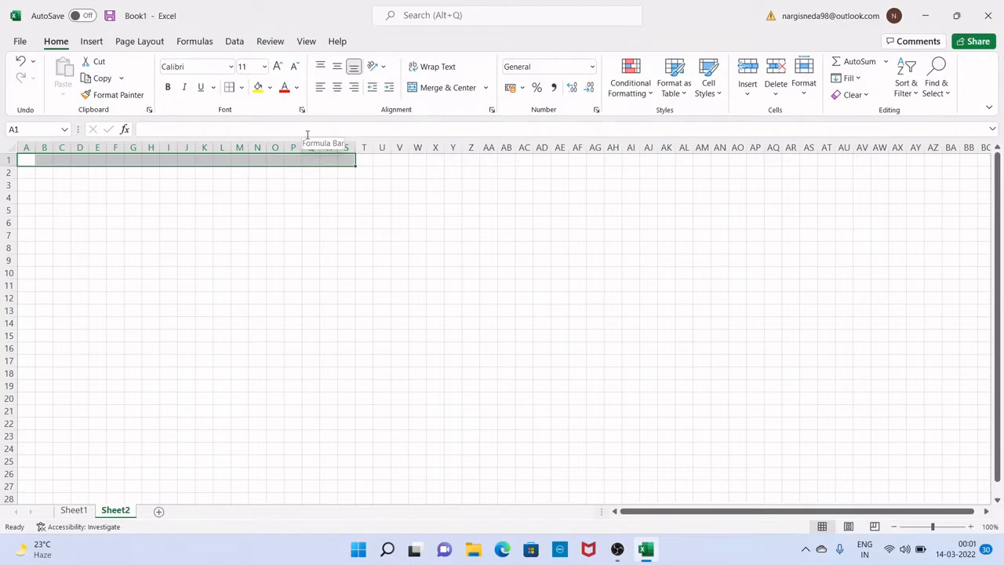
click(438, 89)
text(R)
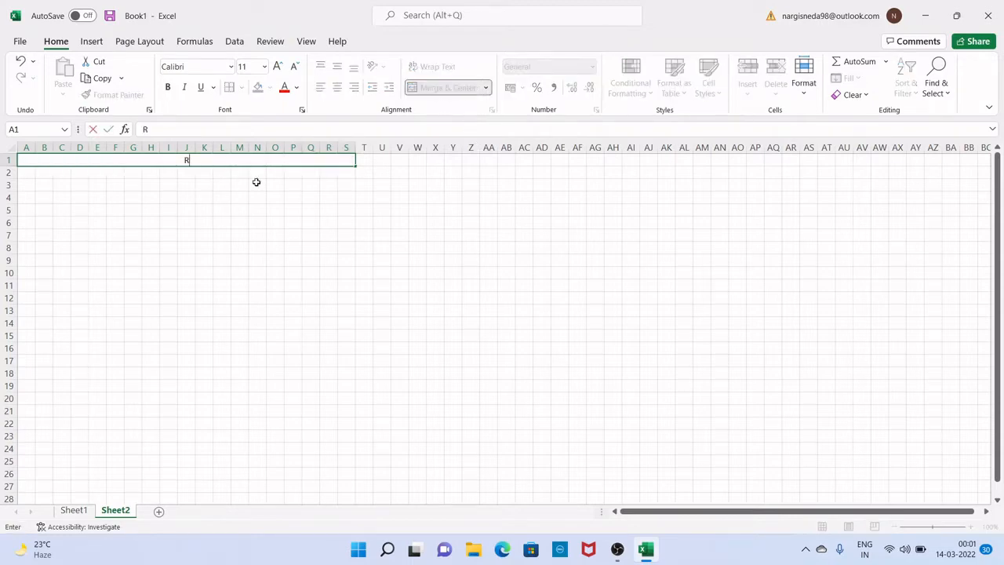
text(ent Receipt)
- Format the "Rent Receipt" title as 20-point bold text and fill its cell with yellow
drag(250, 159, 134, 164)
click(278, 65)
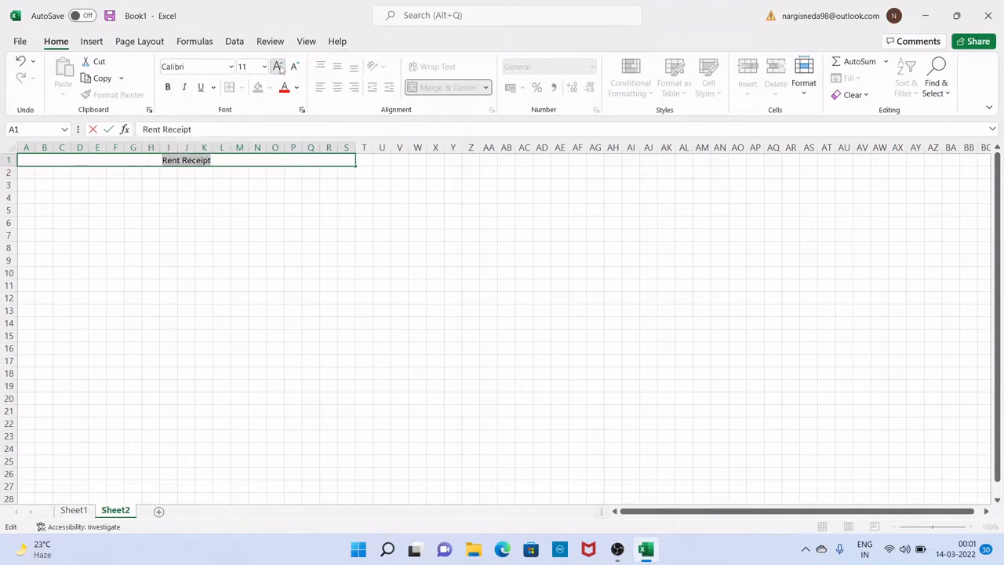
click(277, 66)
click(277, 66)
click(278, 66)
click(278, 66)
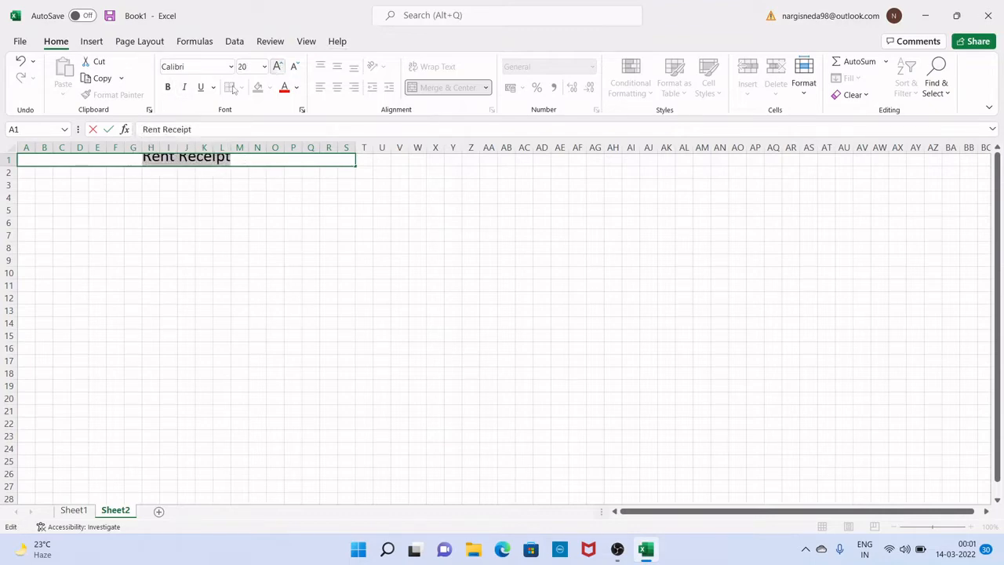
click(167, 86)
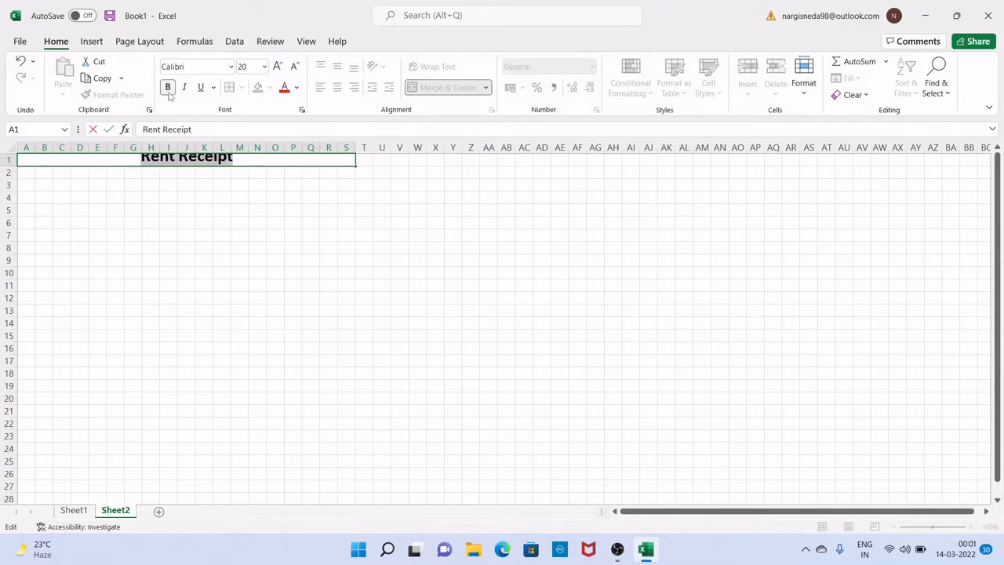
click(356, 168)
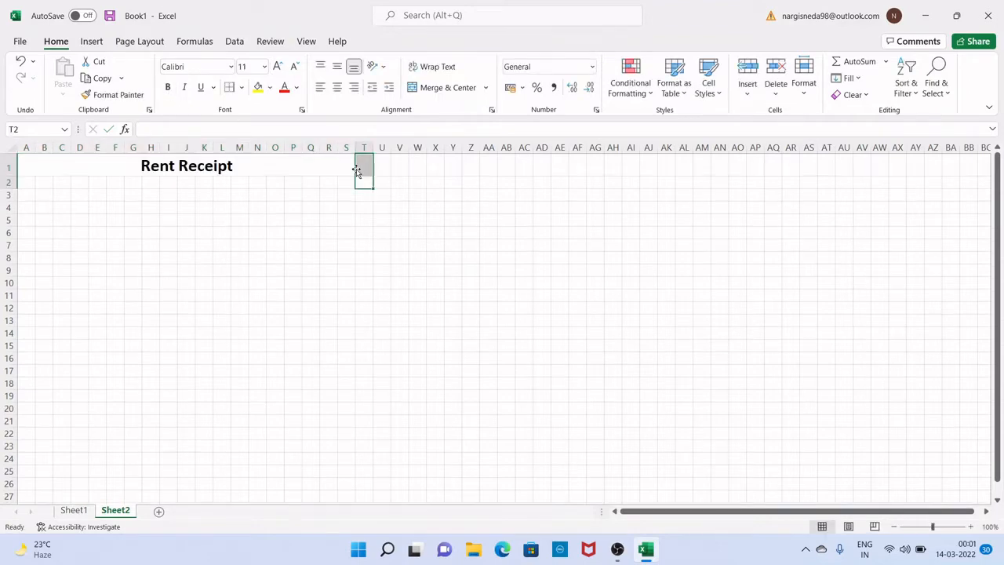
click(280, 166)
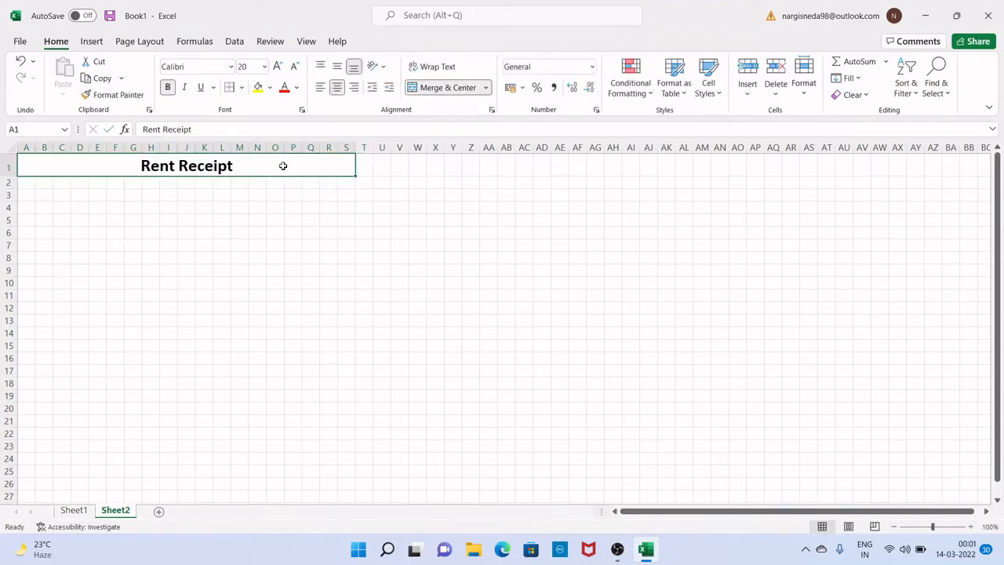
click(258, 87)
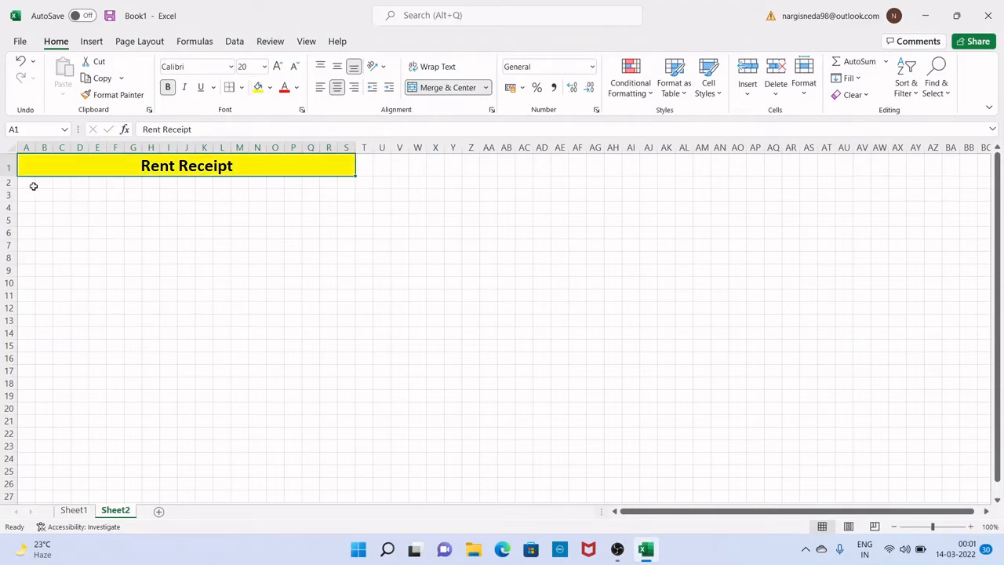
- Merge and center A2:D2 with the label "Room No." and enter 401 in E2
drag(24, 184, 74, 185)
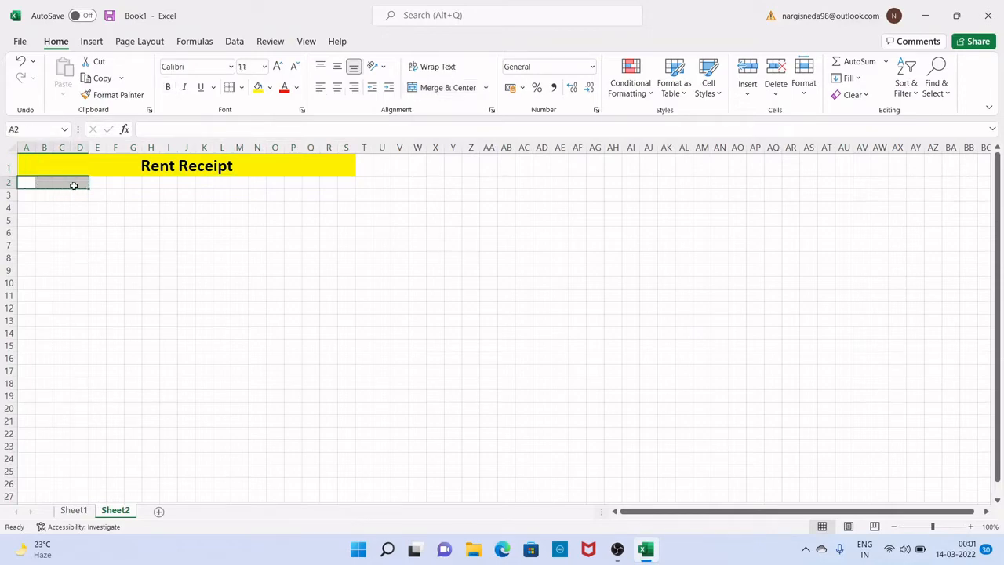
click(423, 87)
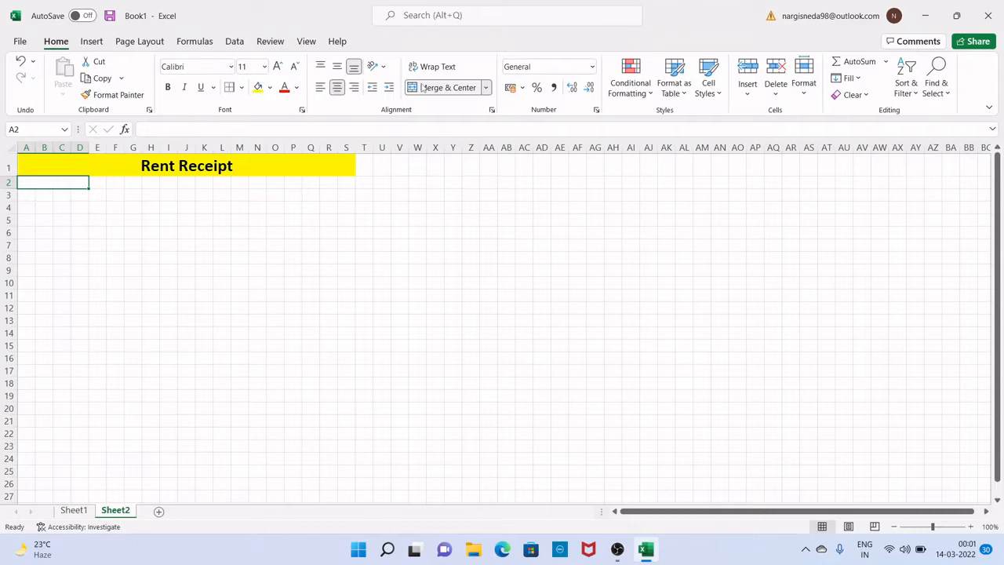
text(Room )
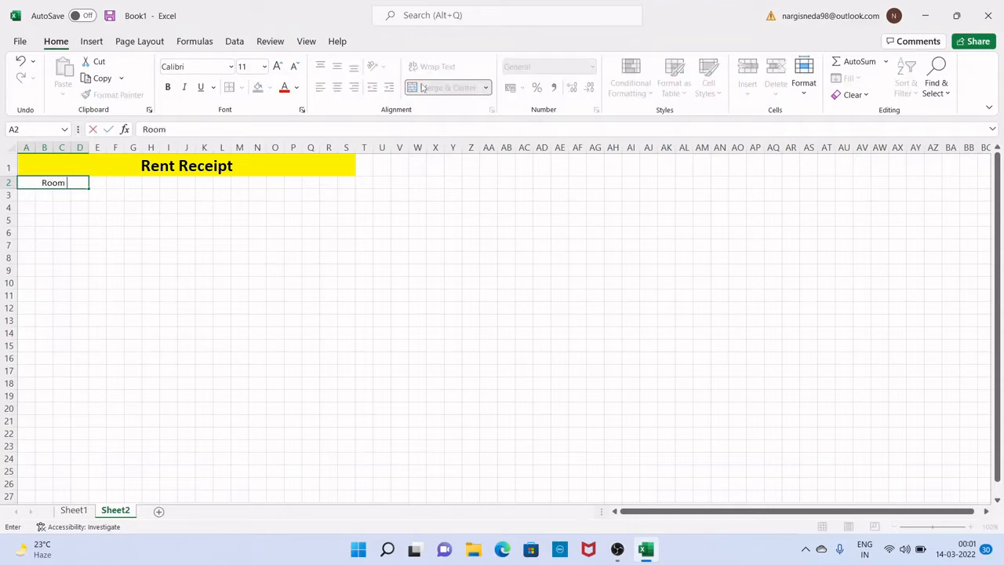
text(No)
key(BackSpace)
text(o.)
click(98, 181)
text(401)
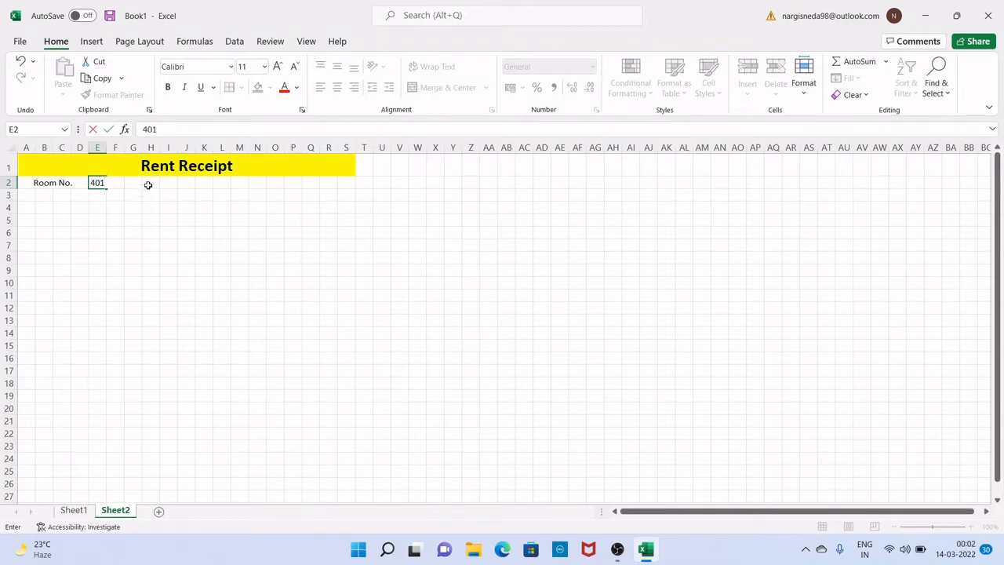
- Merge and center G2:K2 with the label "House No." and enter 14 in L2
drag(135, 183, 199, 184)
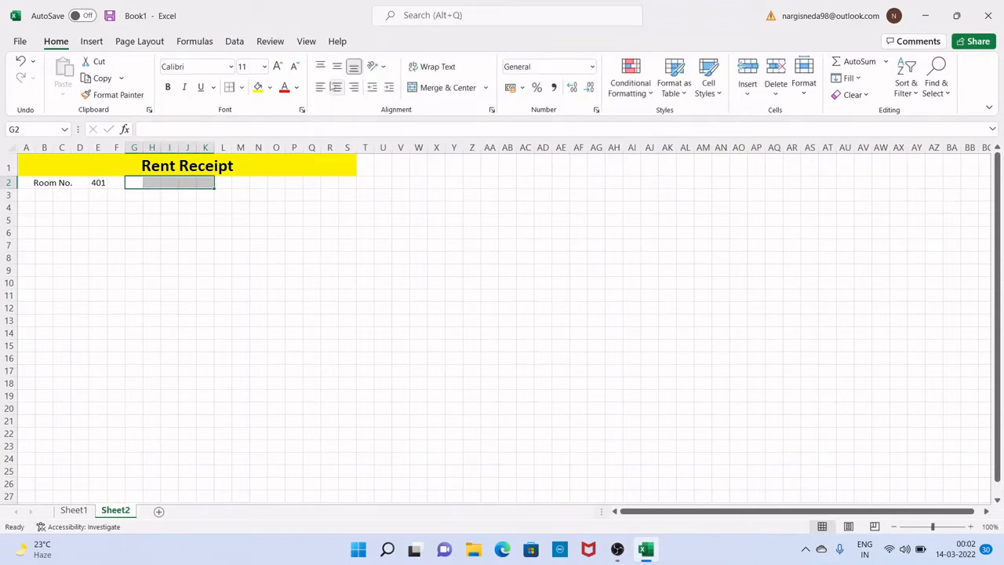
click(425, 89)
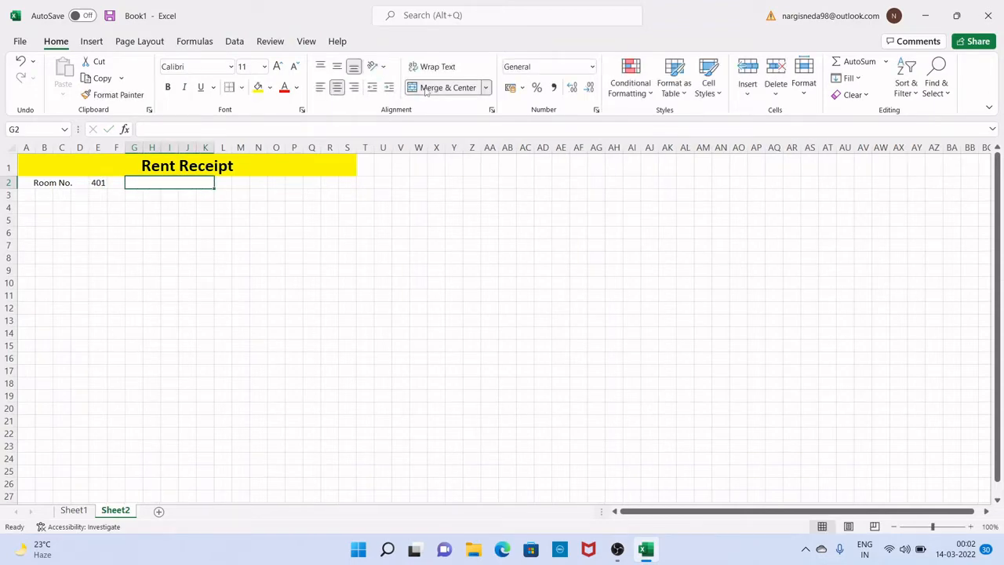
text(House)
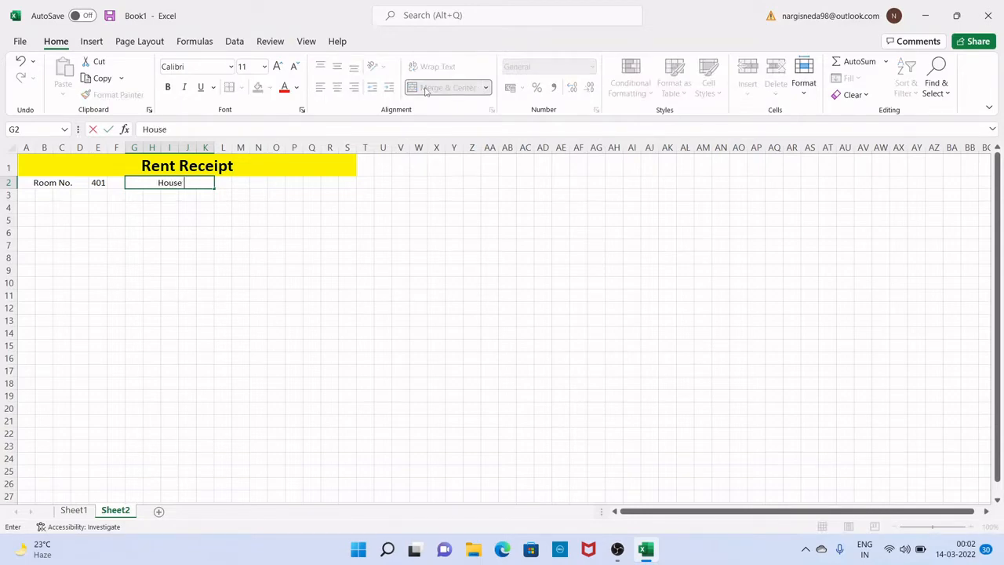
text( No.)
click(226, 183)
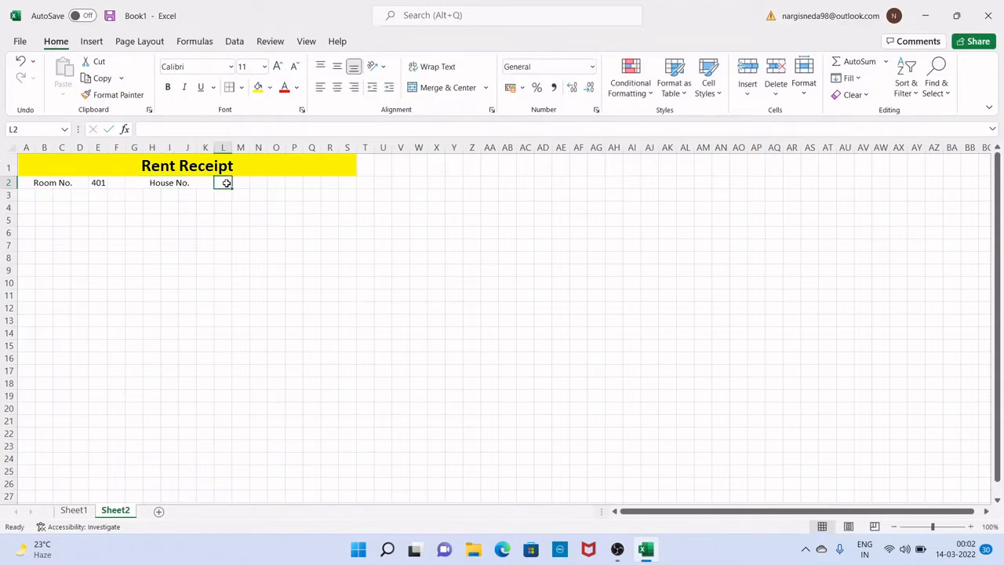
text(14)
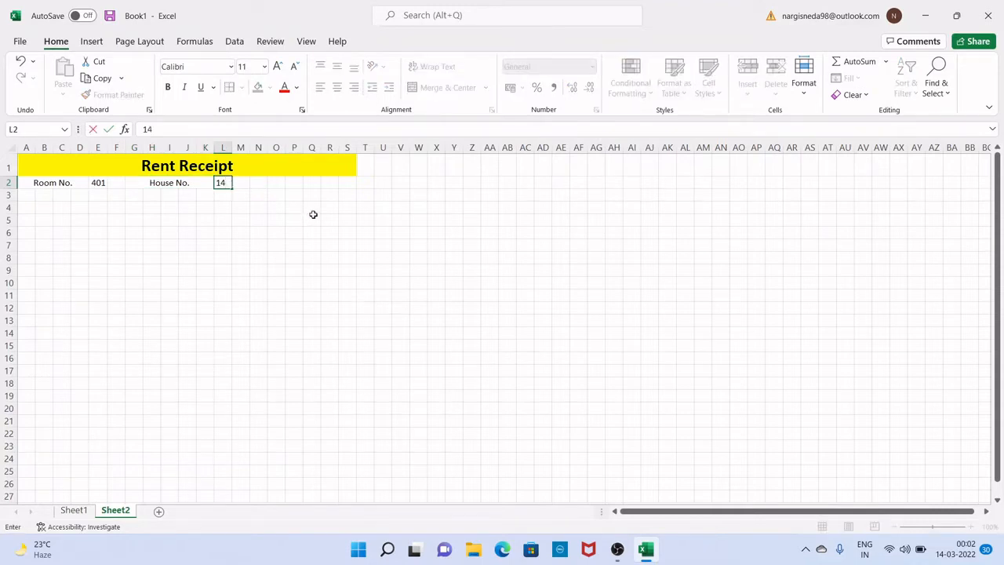
drag(261, 183, 310, 183)
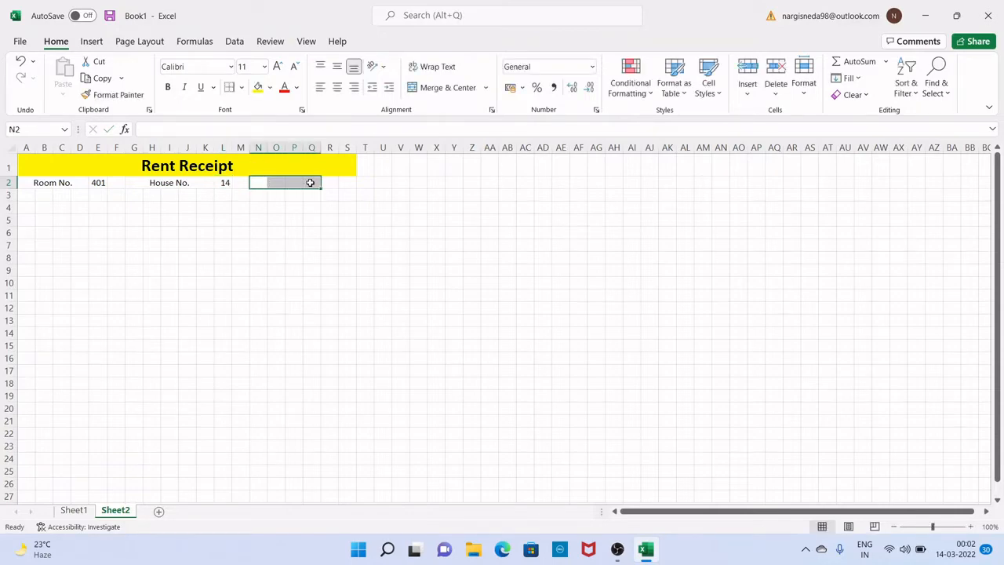
text(Date)
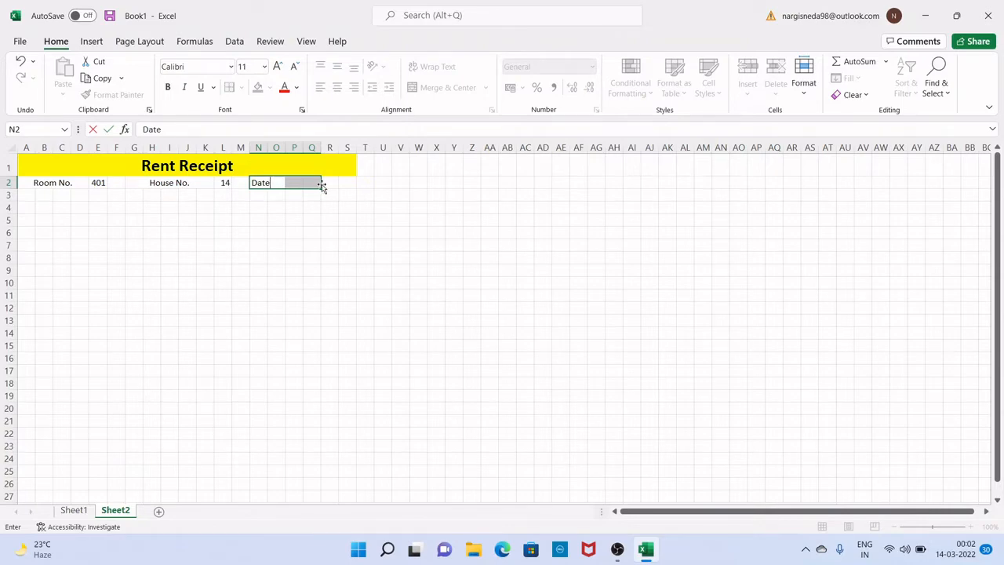
key(BackSpace)
key(BackSpace)
key(BackSpace)
key(BackSpace)
click(245, 232)
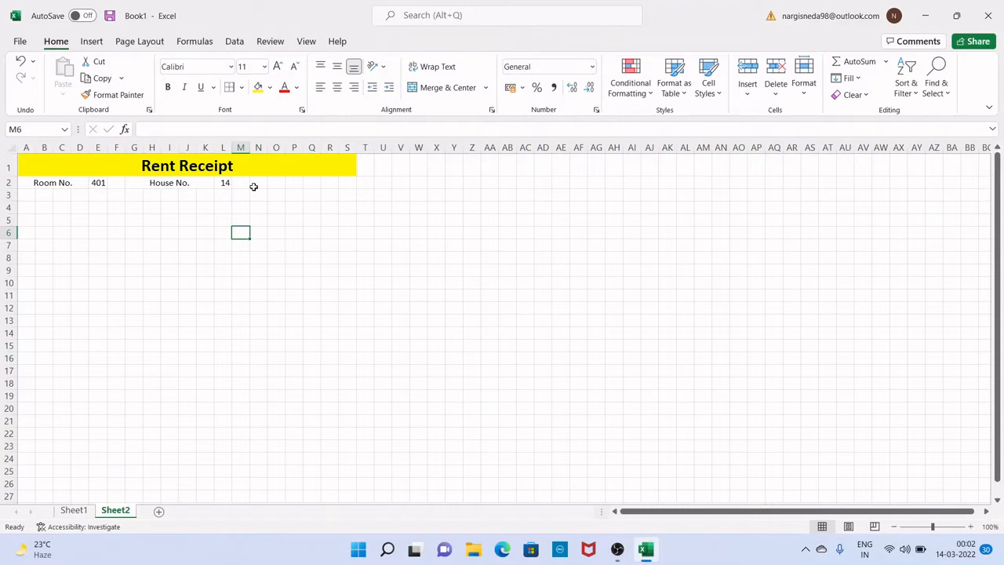
- Merge and center N2:P2 with the label "Date" and enter the date 05-12-2022 in Q2
drag(253, 185, 287, 188)
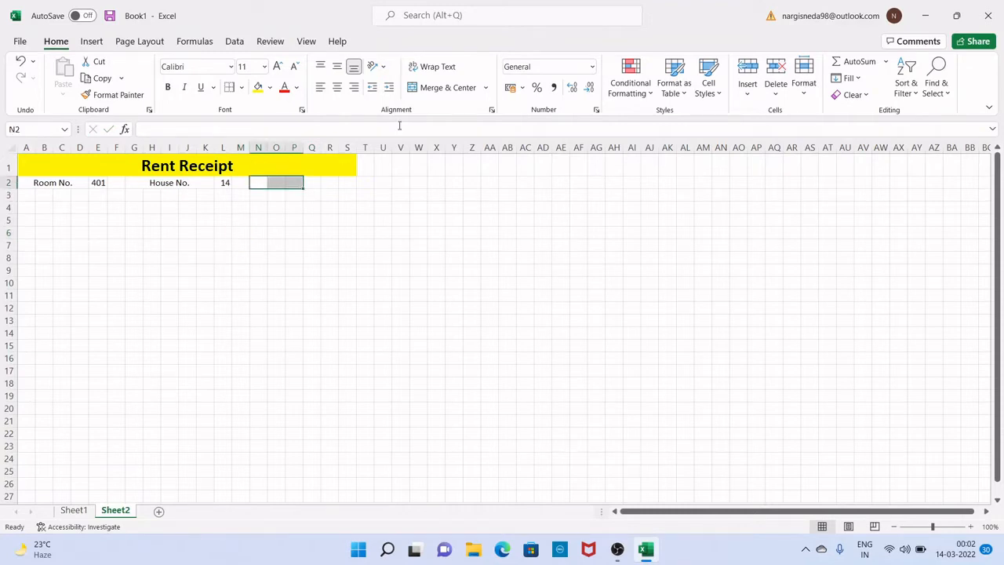
click(423, 88)
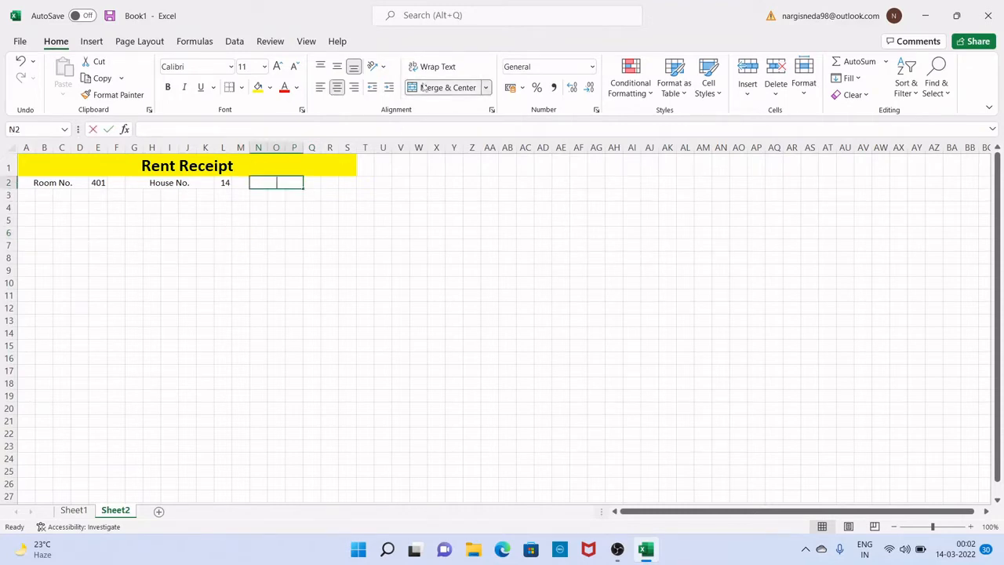
text(Date)
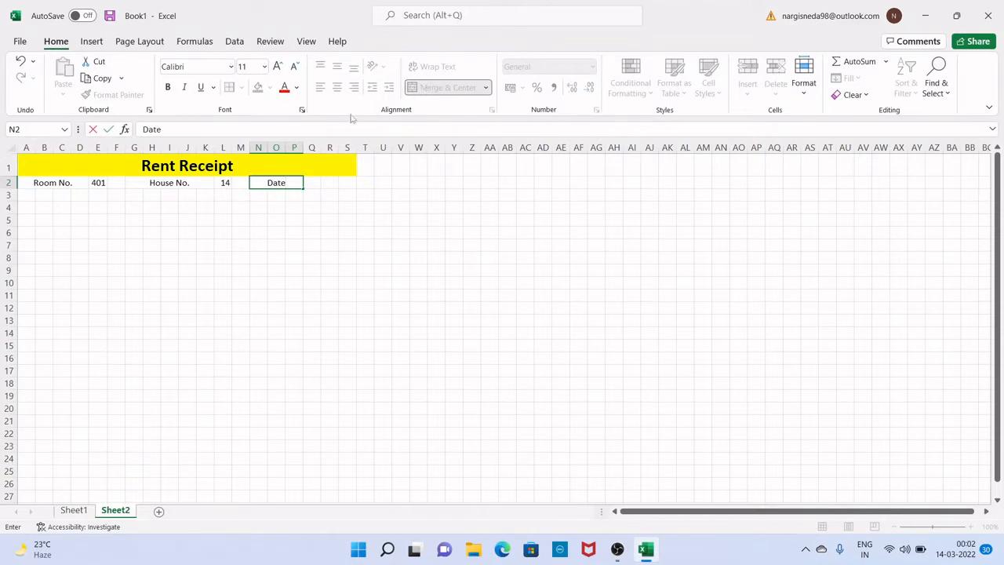
click(310, 185)
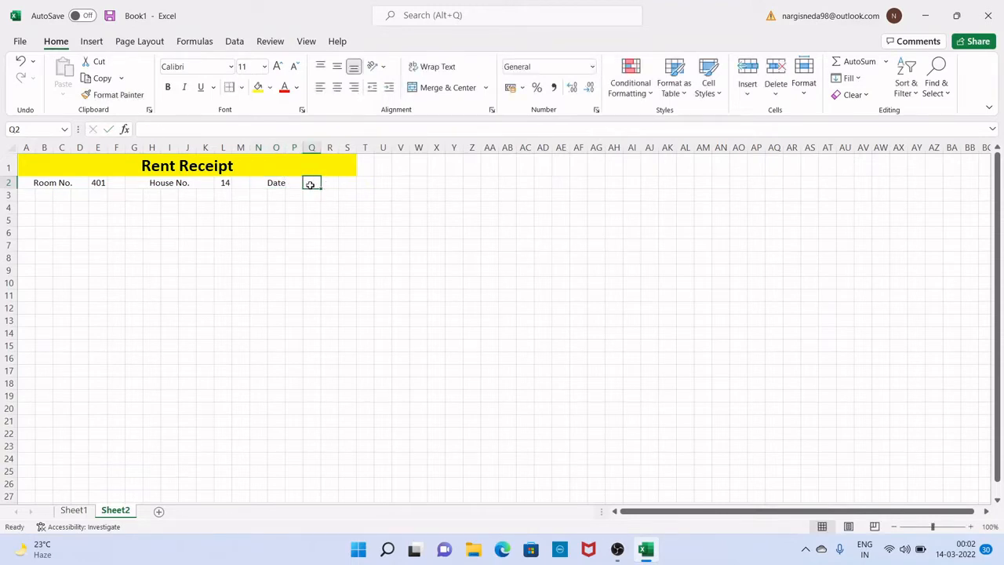
text(05/1)
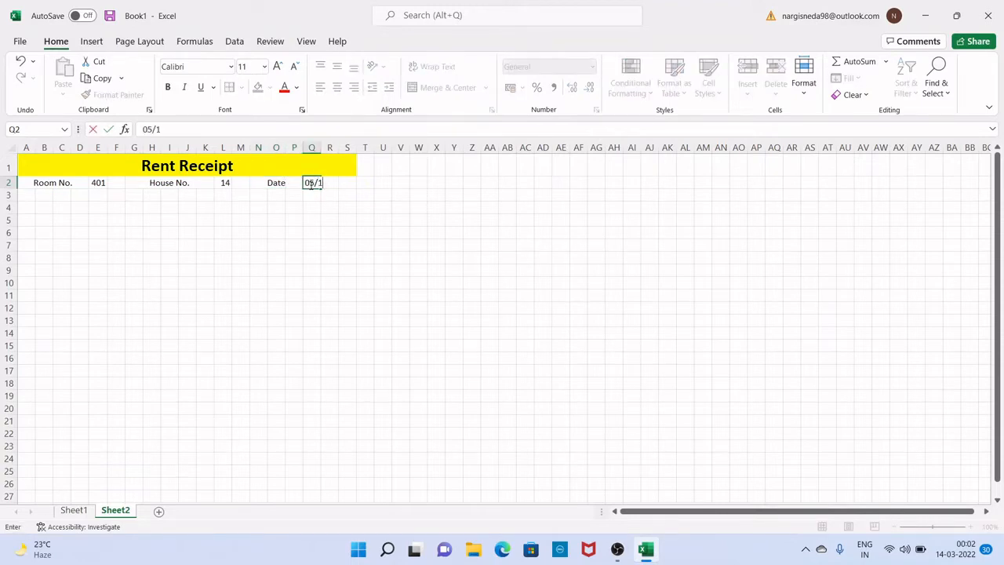
text(2/22)
- Merge and center cells E3:L3 and enter the heading "Description"
drag(93, 194, 216, 196)
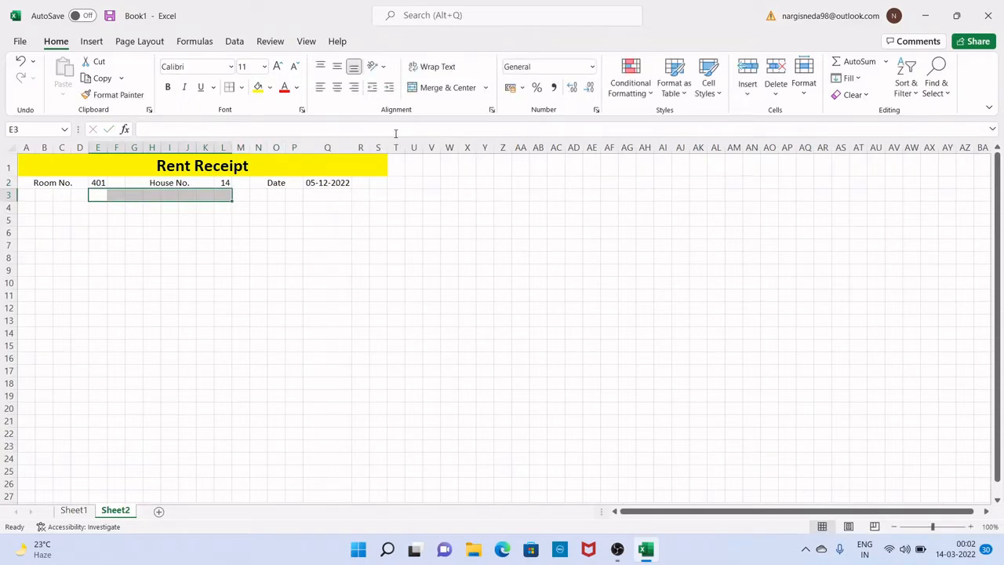
click(443, 88)
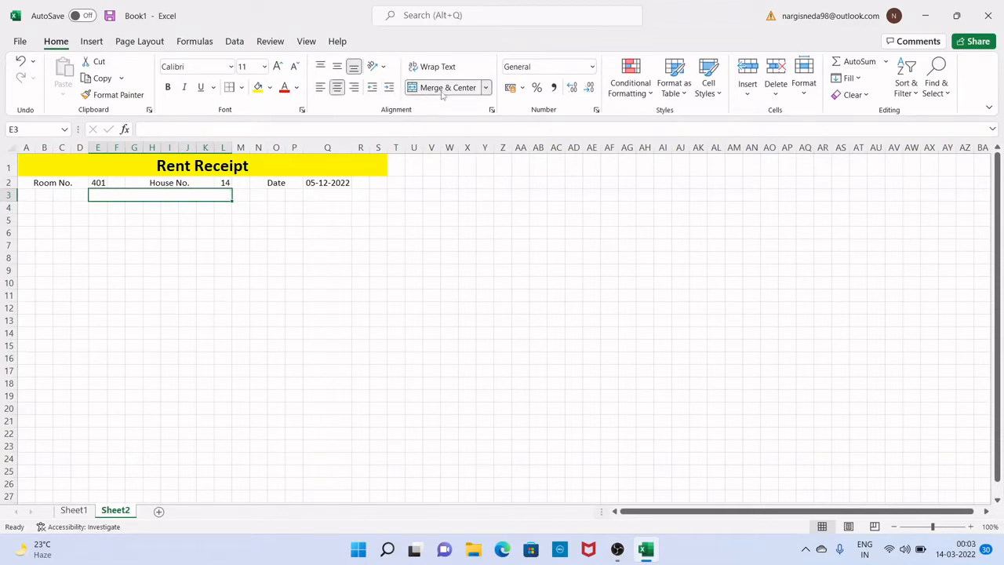
text(Des)
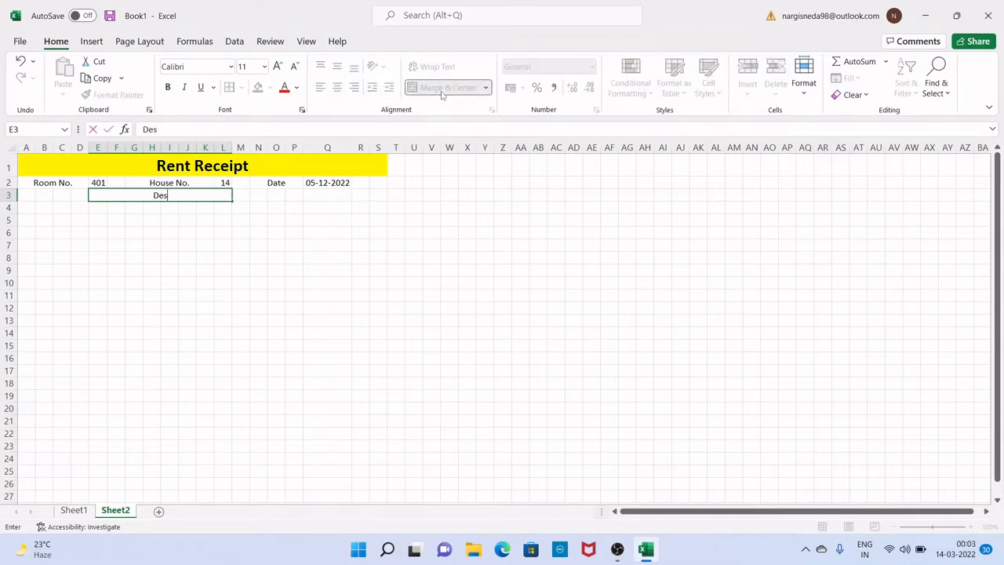
text(cription)
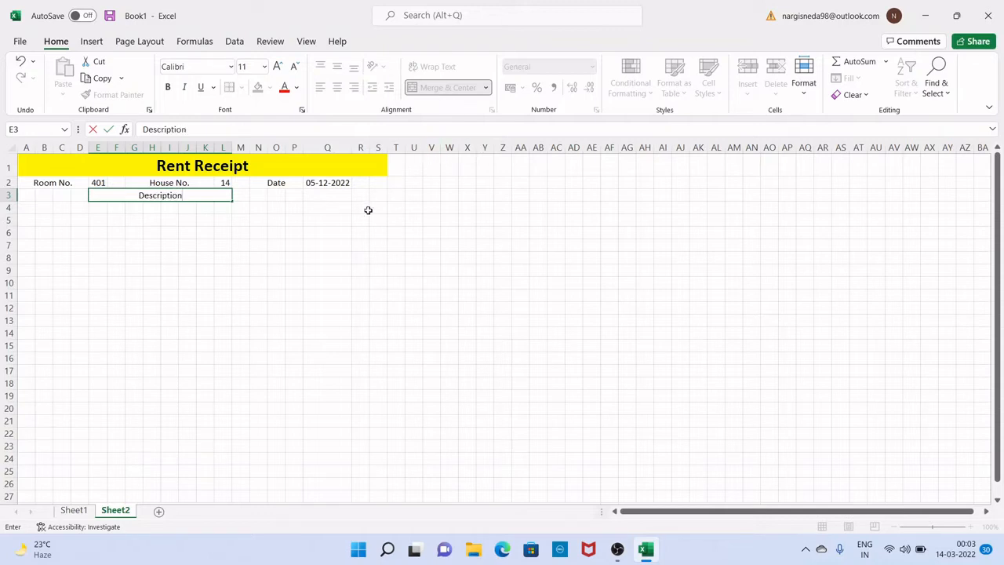
click(333, 197)
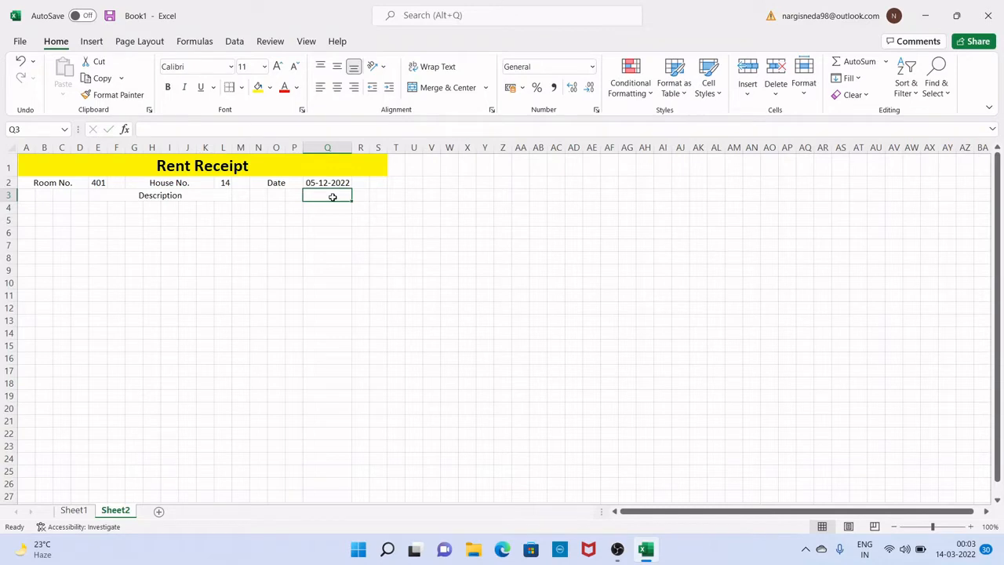
- Enter the heading "Amount" in Q3, and add a row with A4:E4 merged and centered as "Rent Amount" and 5000 in Q4
text(Amount)
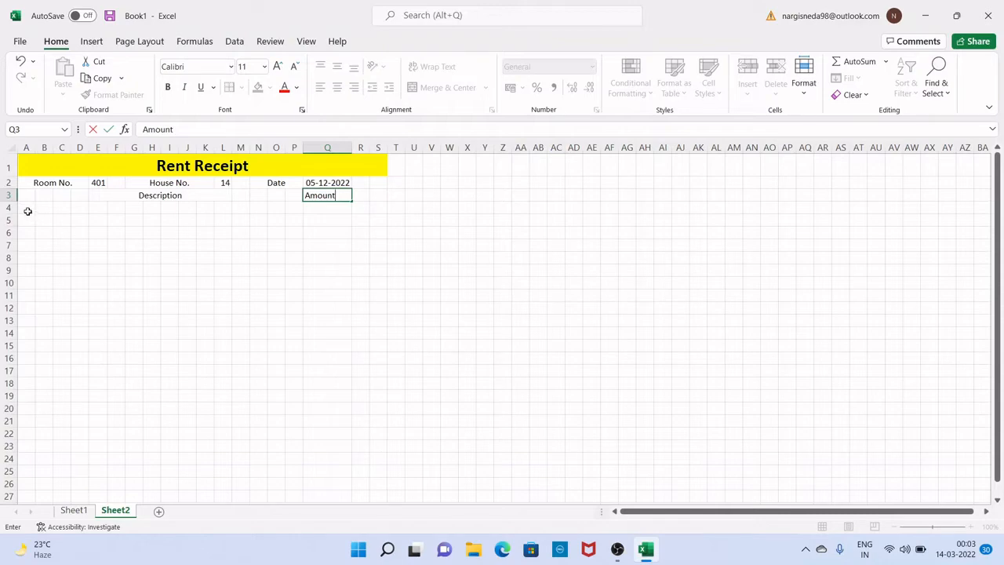
drag(27, 211, 93, 214)
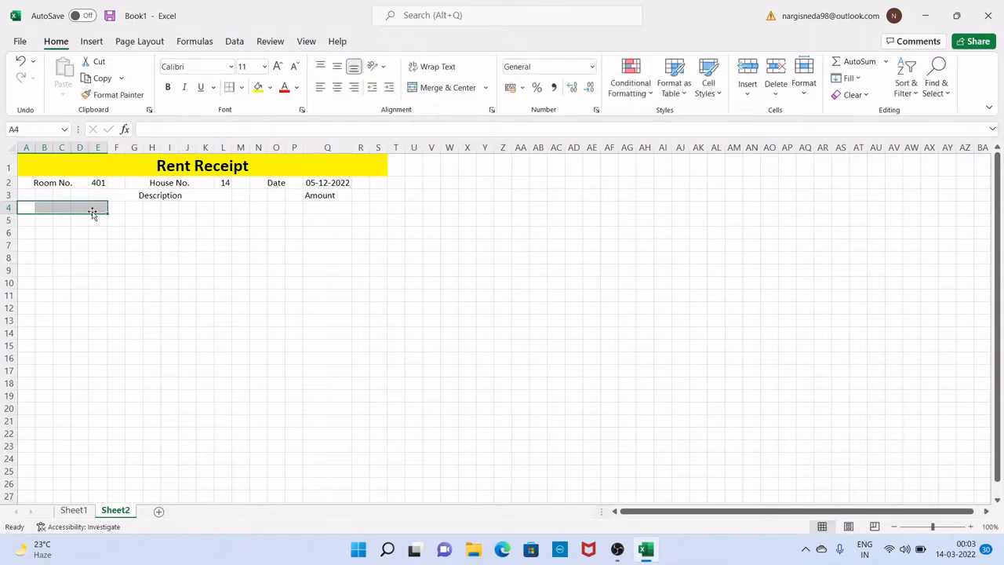
click(428, 87)
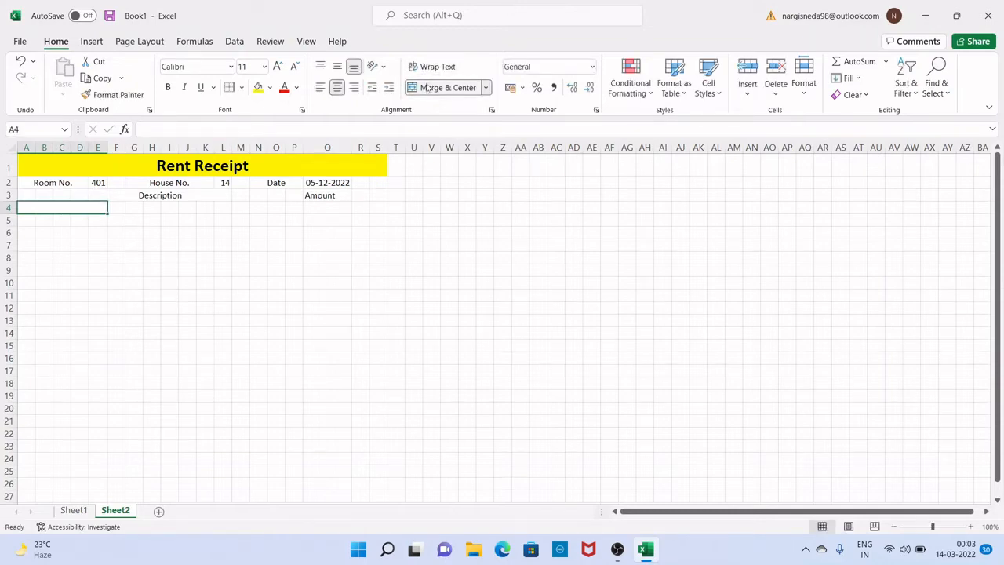
text(Rent)
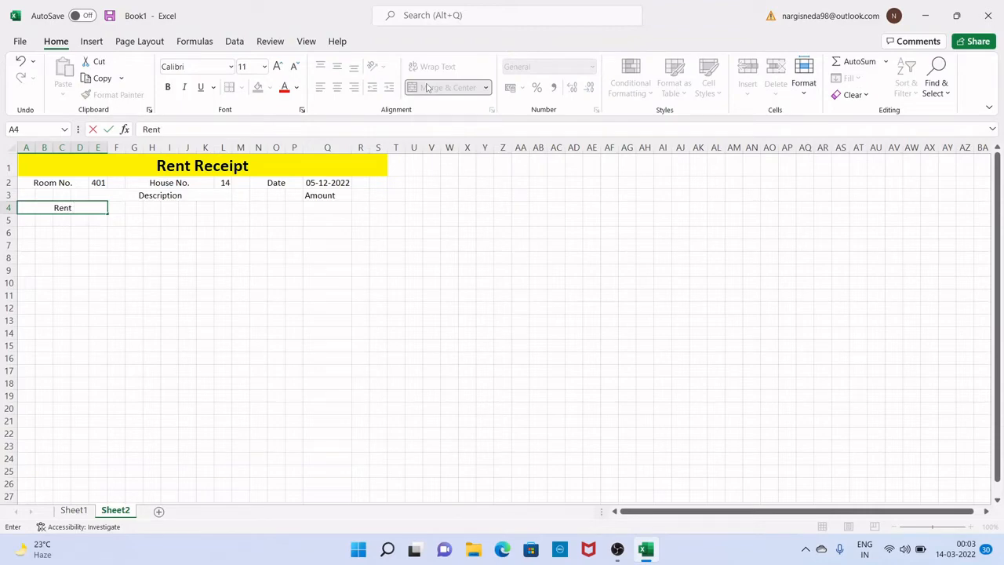
text(  Amount500)
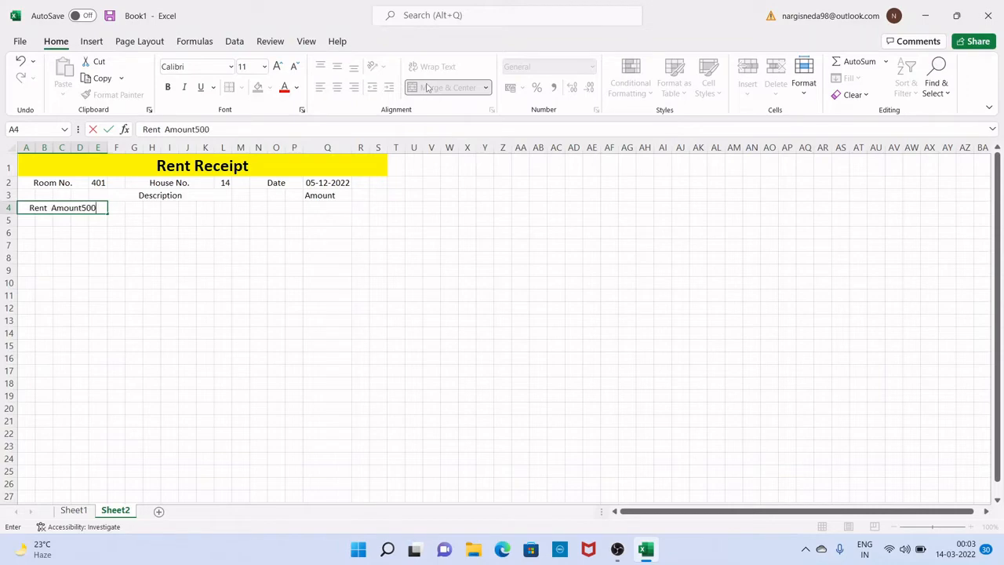
key(BackSpace)
key(BackSpace)
key(BackSpace)
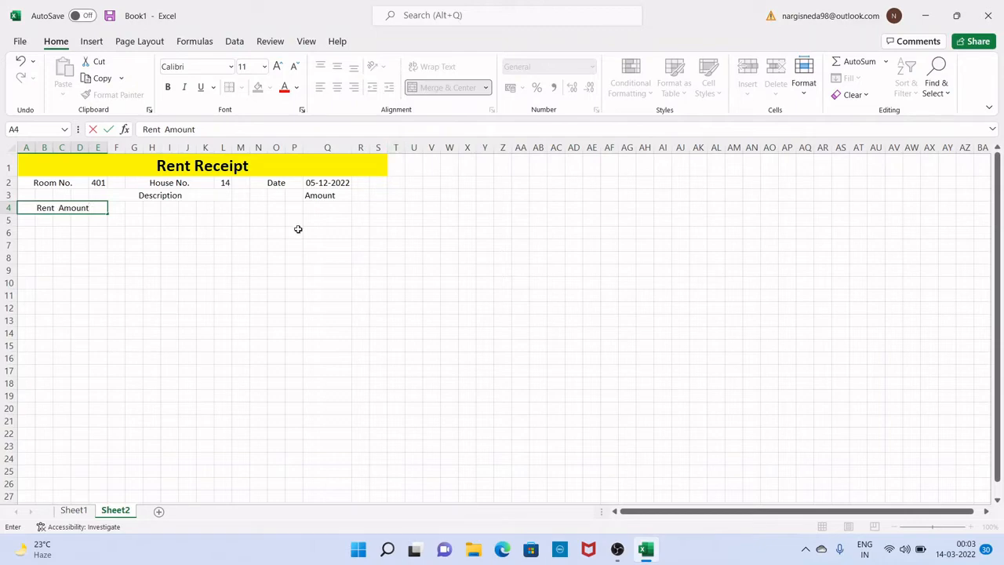
click(325, 207)
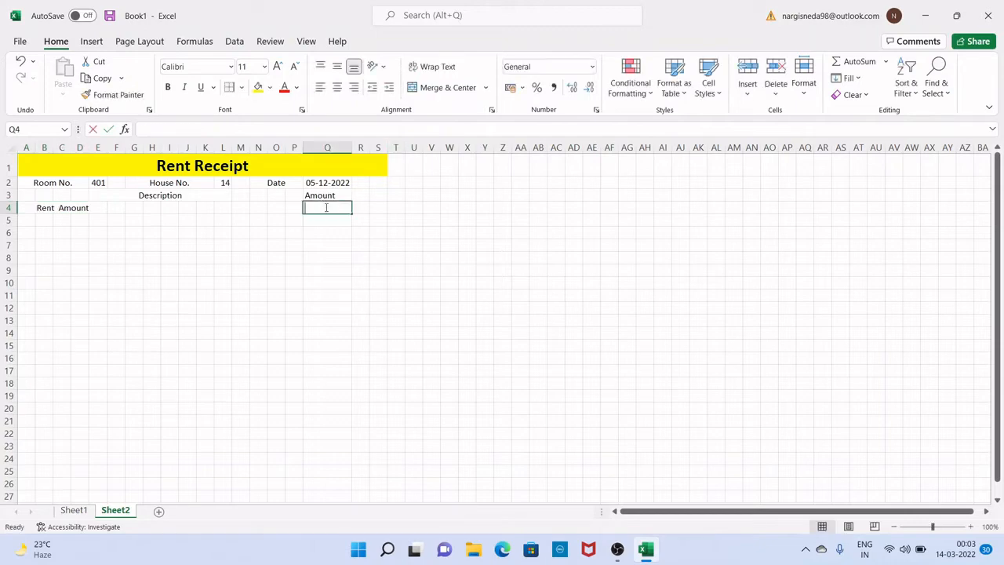
text(5000)
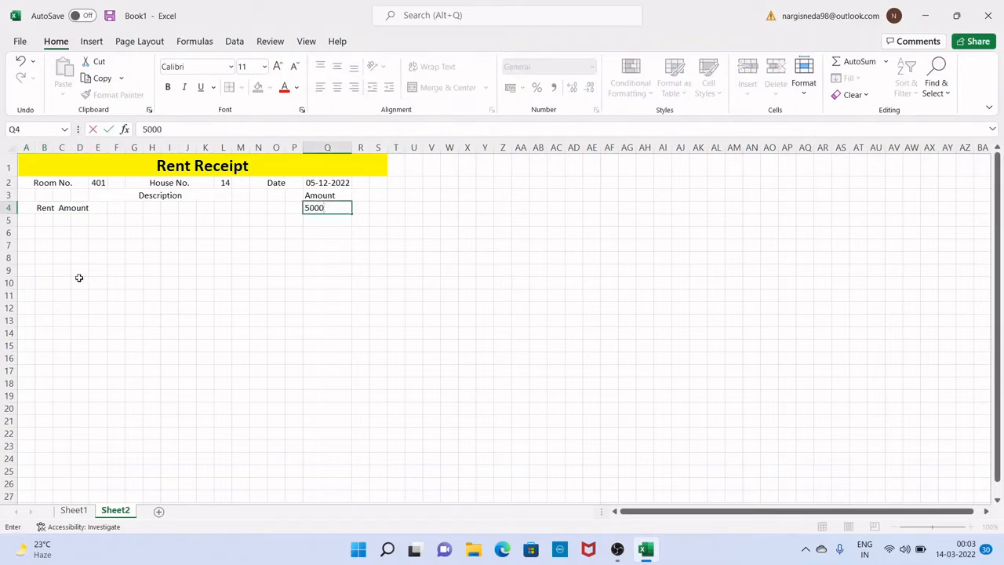
- Merge and center A5:E5 with the label "Last Balance" and A6:E6 with the label "House Keeping"
drag(26, 218, 95, 222)
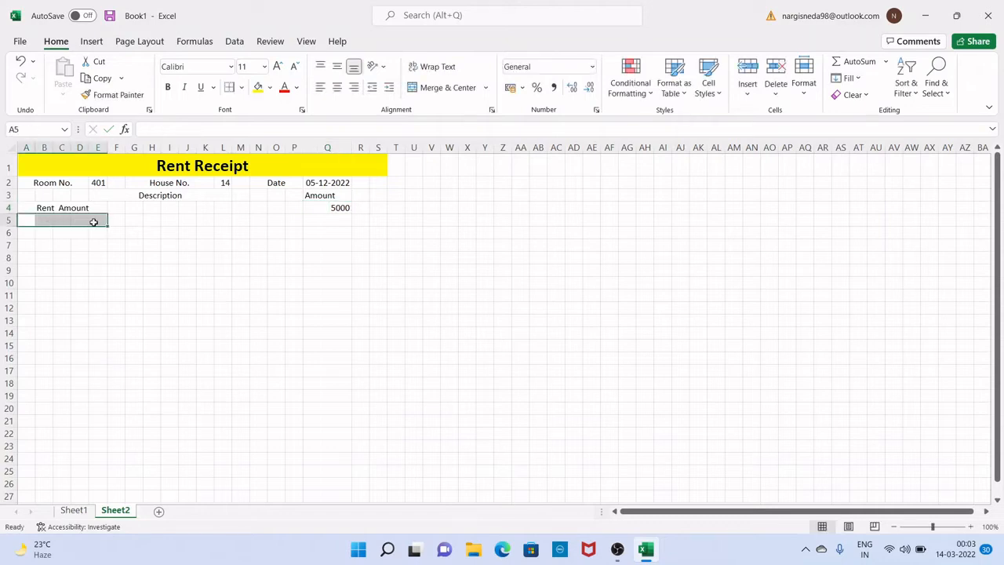
click(429, 88)
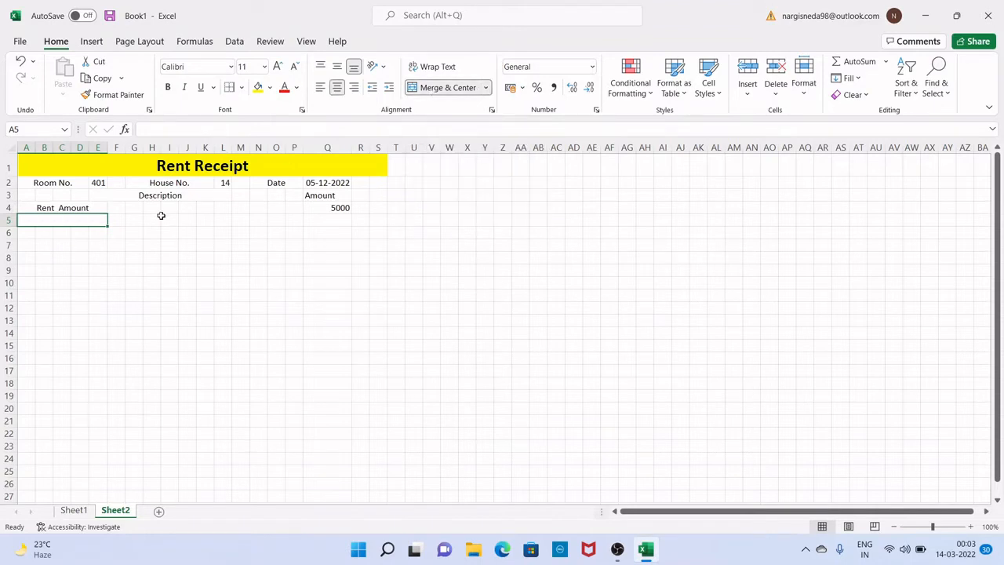
text(Last)
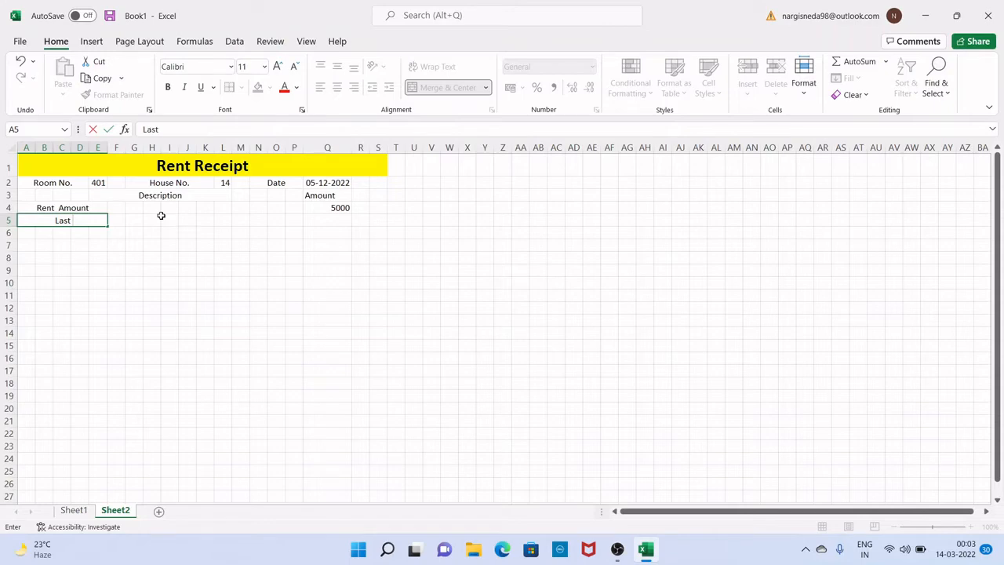
text( Balance)
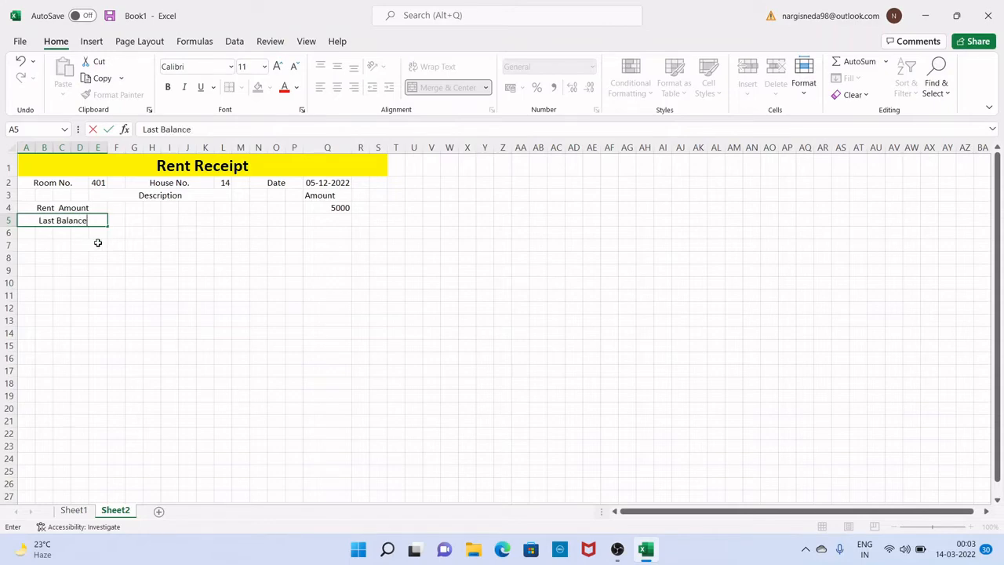
drag(28, 238, 108, 236)
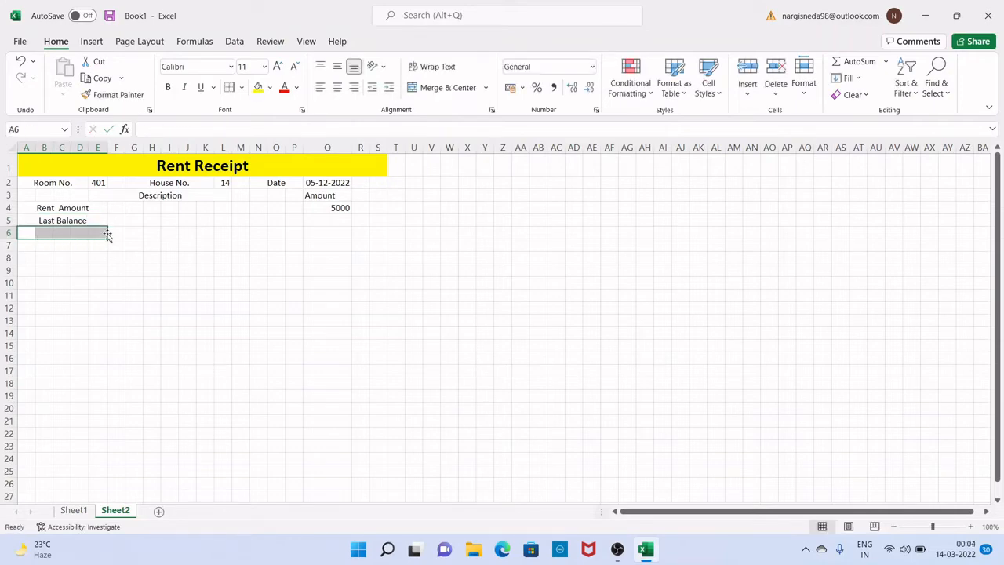
click(411, 91)
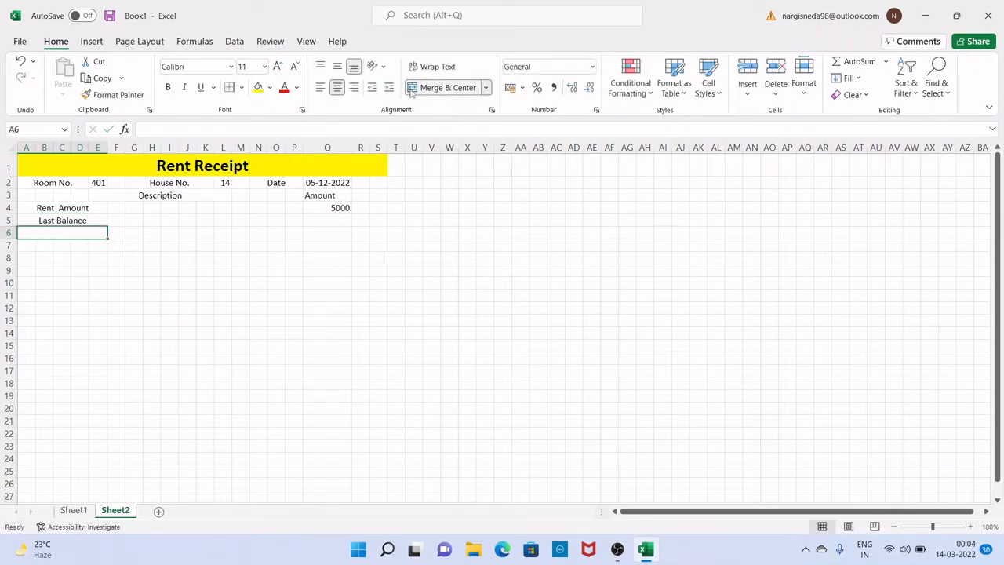
text(Hous)
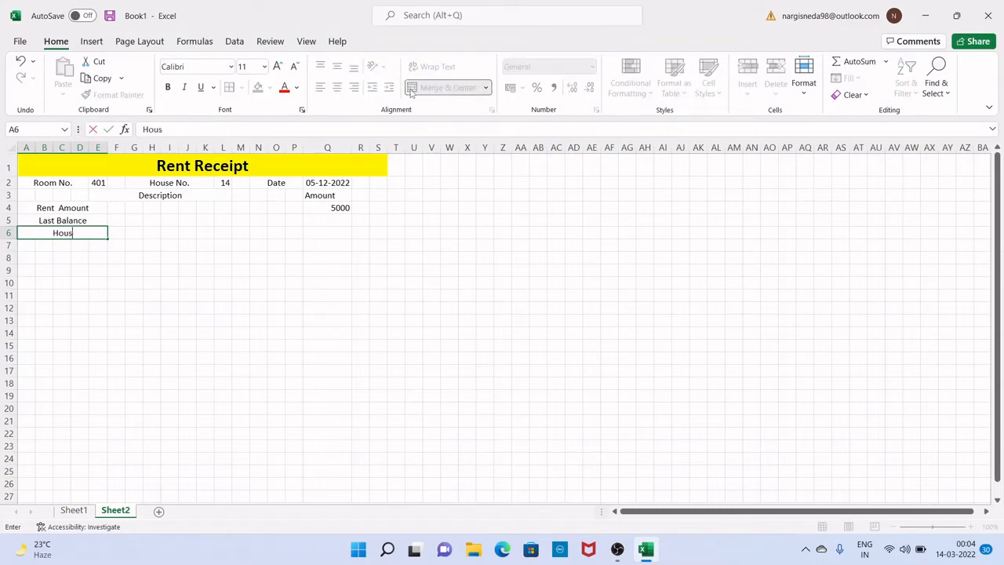
text(e Keeping)
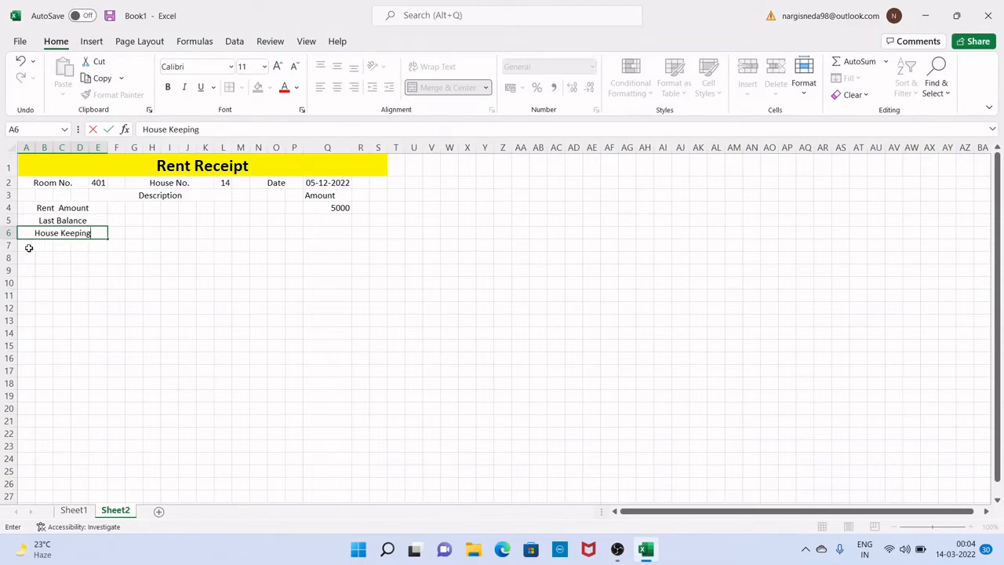
- Merge and center A7:E7 with the label "Electric Bill" and A8:E8 with the label "Water Bill"
drag(28, 248, 97, 245)
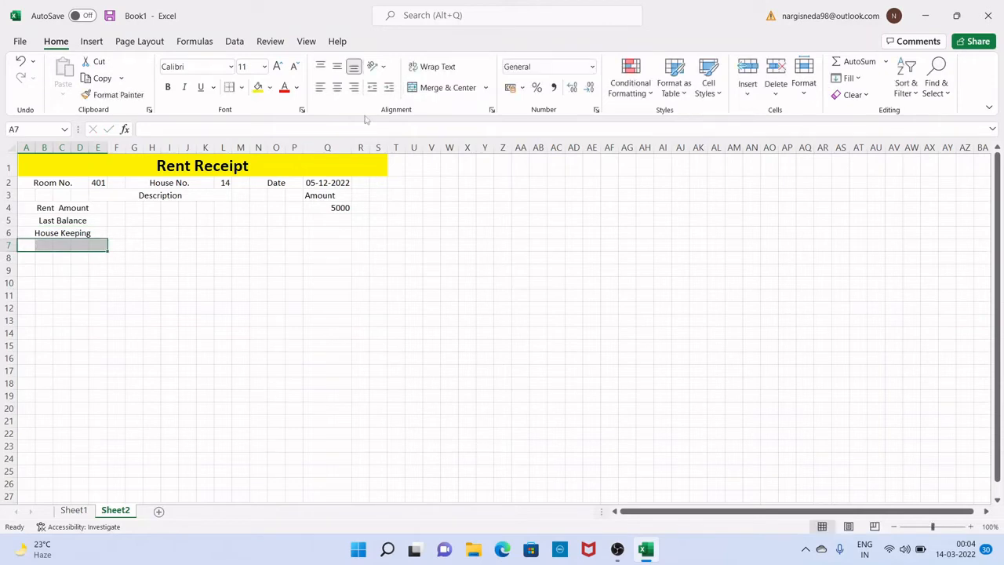
click(428, 88)
text(E)
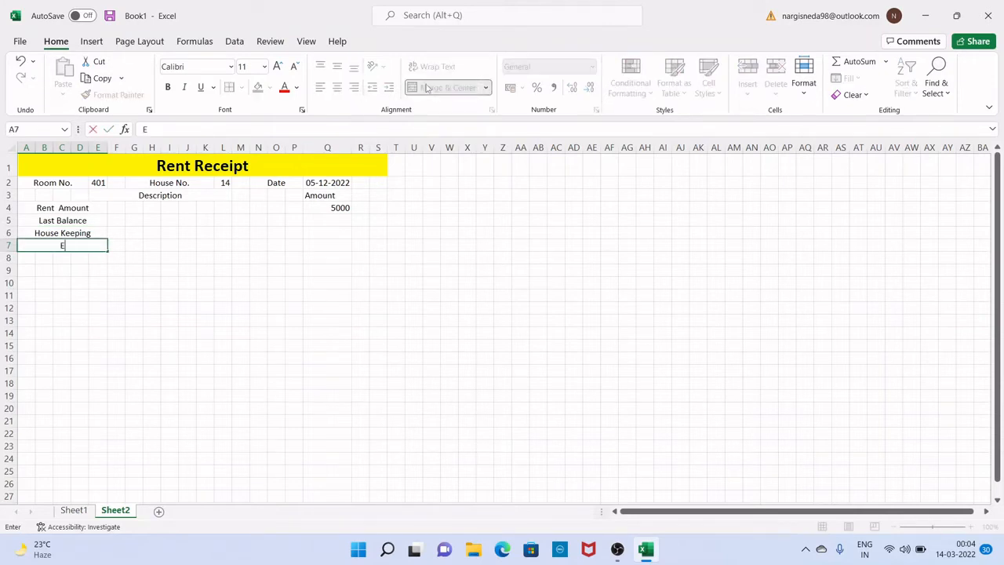
text(lectric Bill)
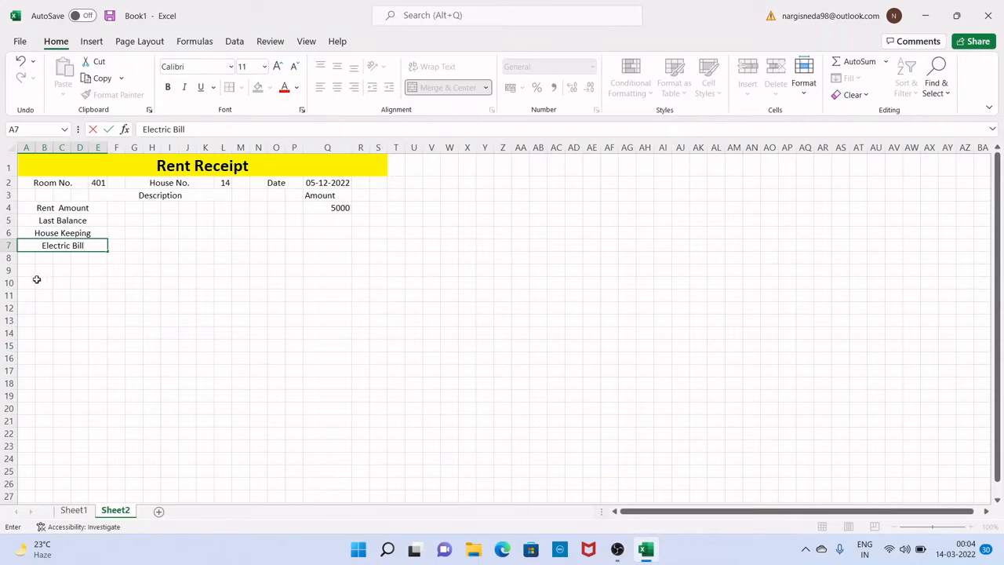
drag(22, 261, 93, 260)
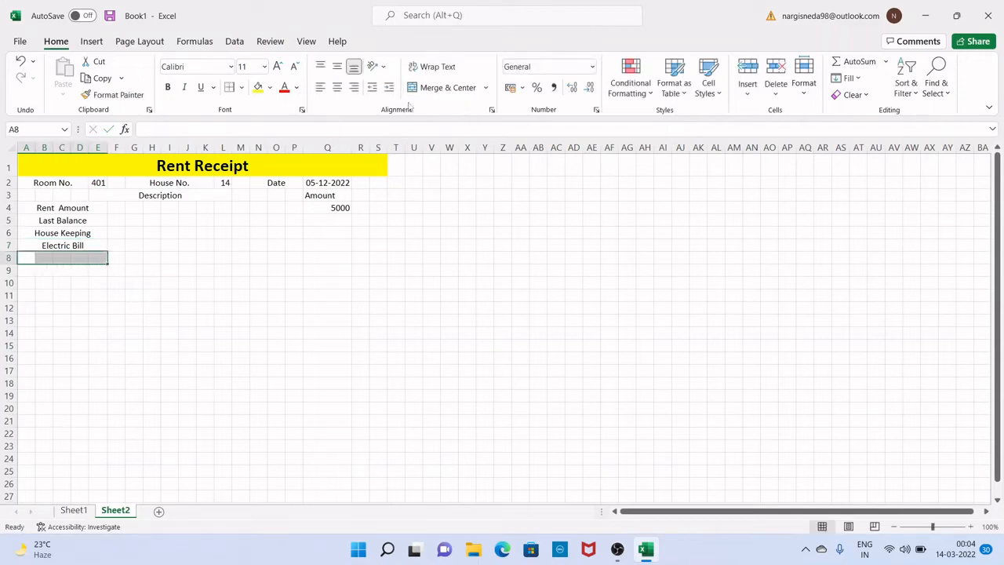
click(430, 90)
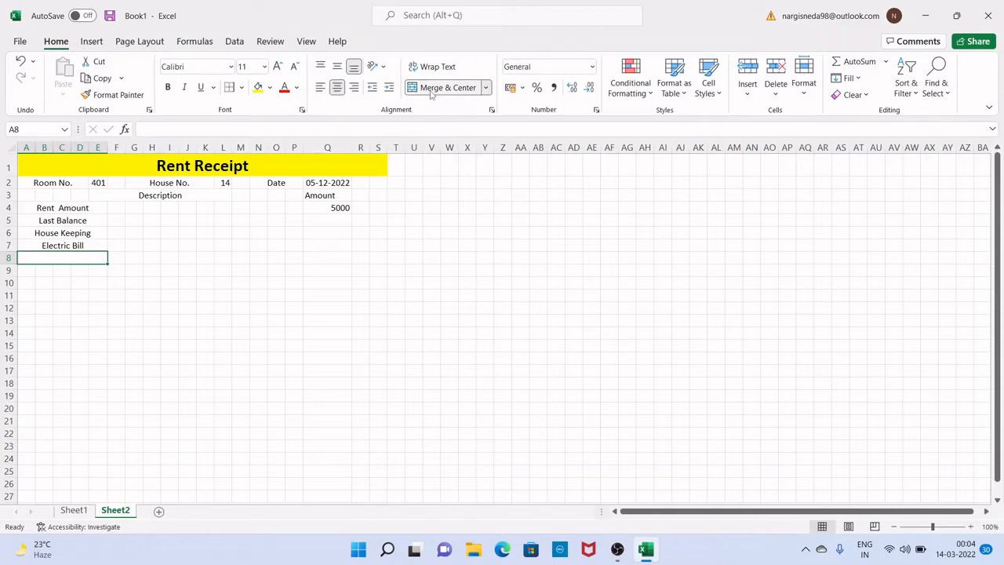
text(Water)
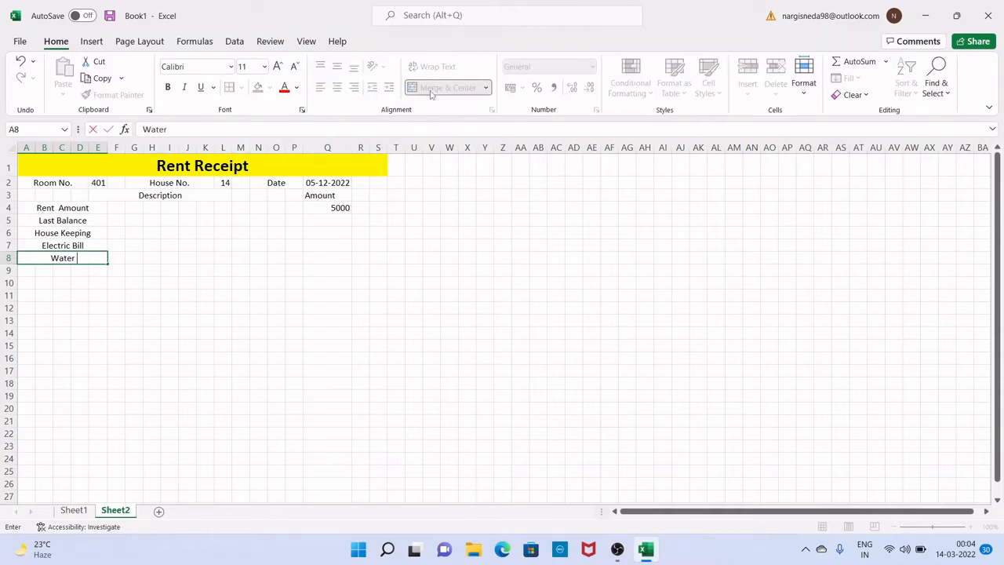
text( Bill)
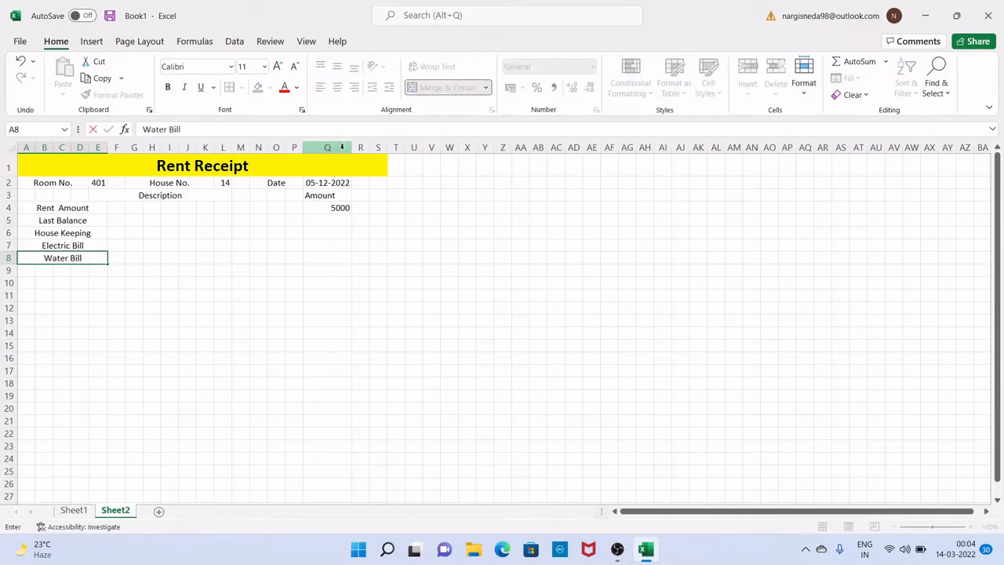
click(341, 219)
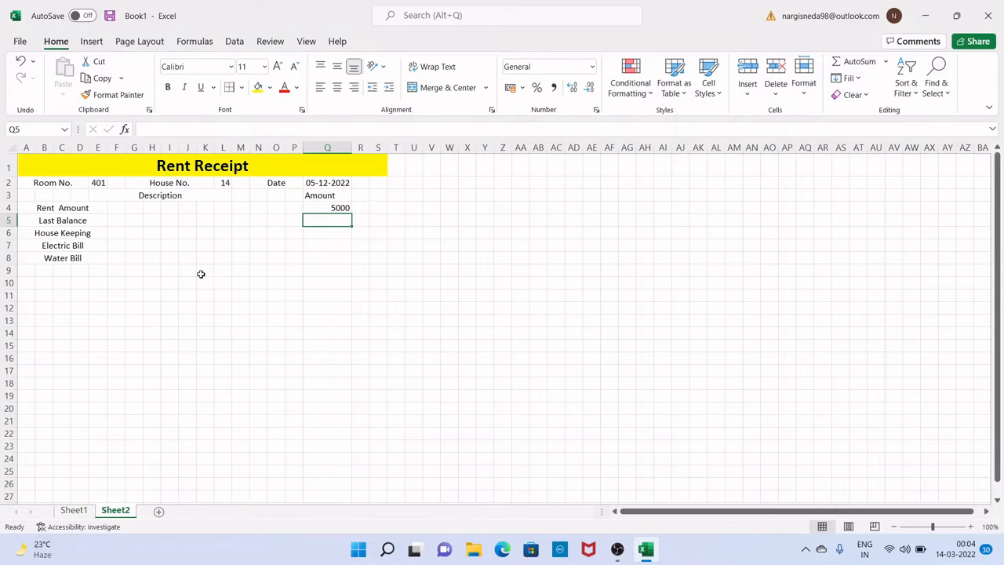
- Merge and center K9:P9 with the label "Grand Total" and K10:P10 with the label "Pay Amount"
drag(201, 274, 285, 271)
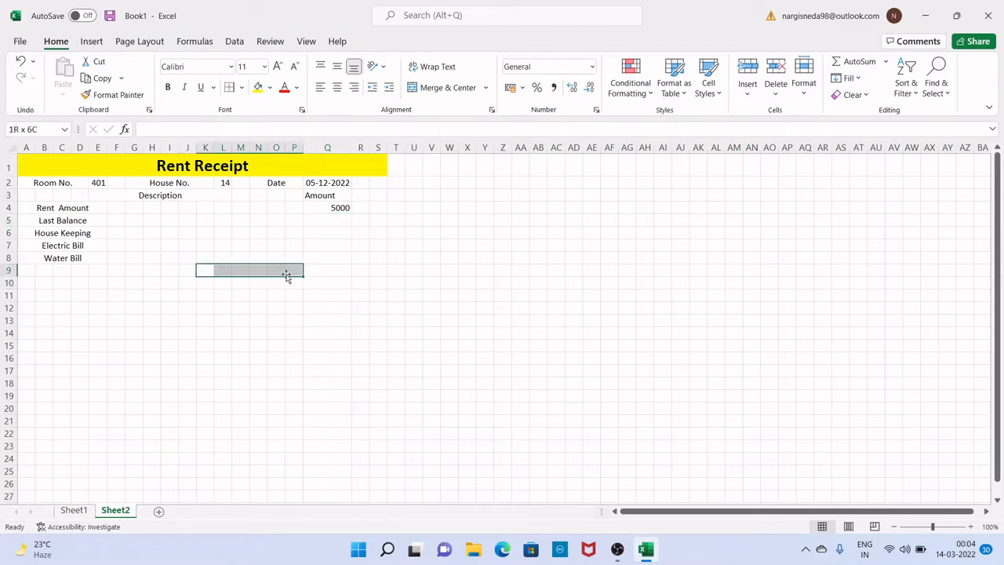
click(430, 87)
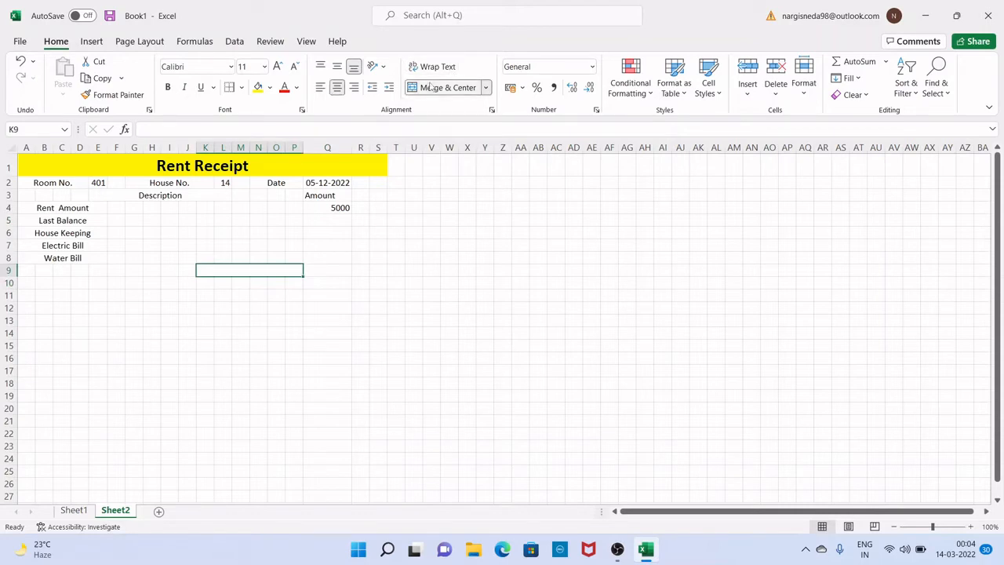
text(Grn)
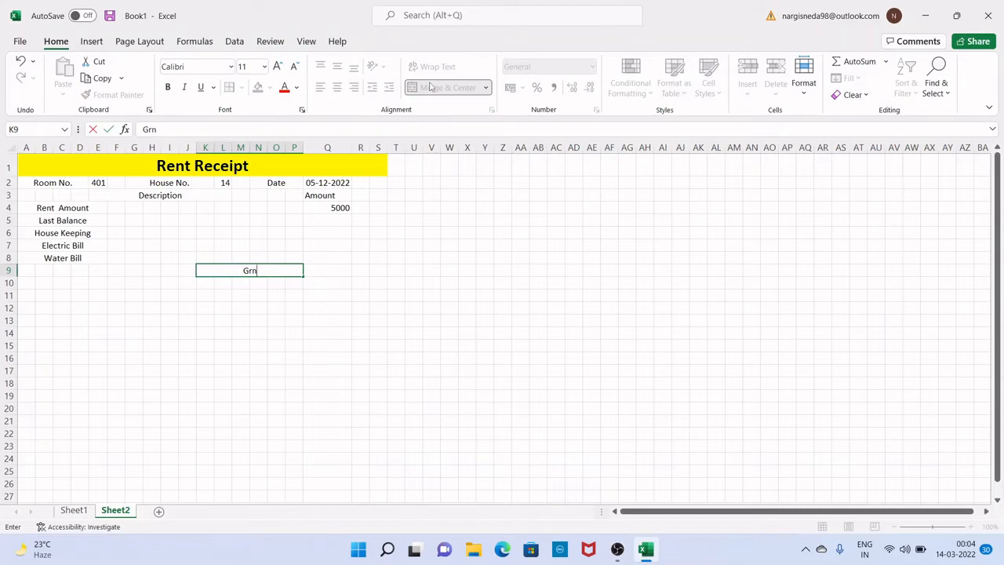
key(BackSpace)
text(and Total)
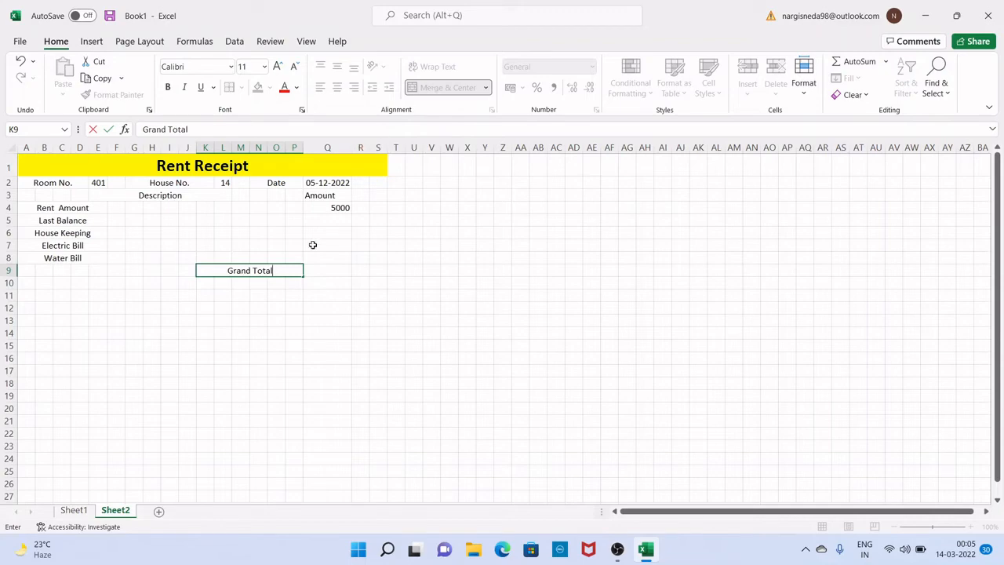
drag(210, 283, 289, 283)
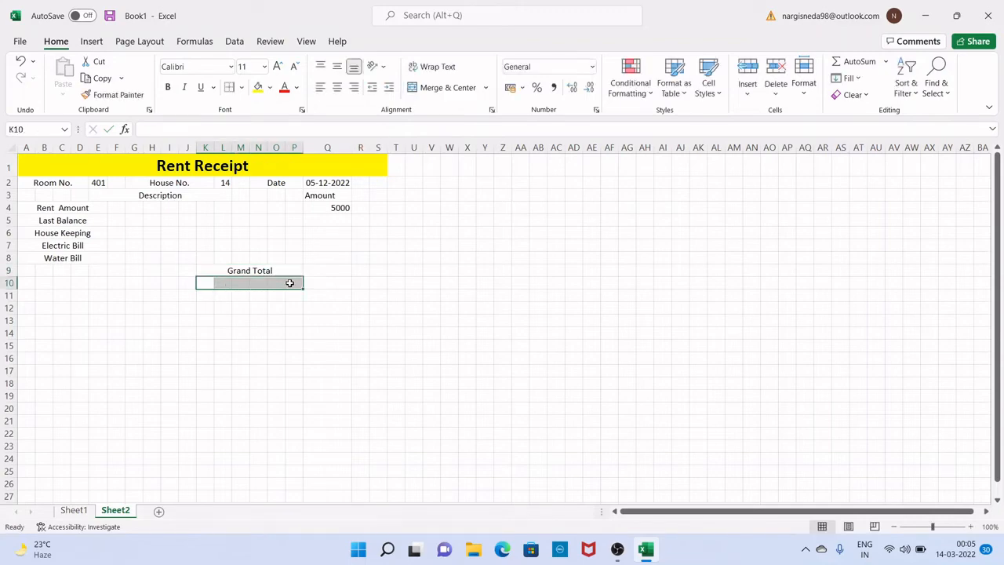
click(446, 91)
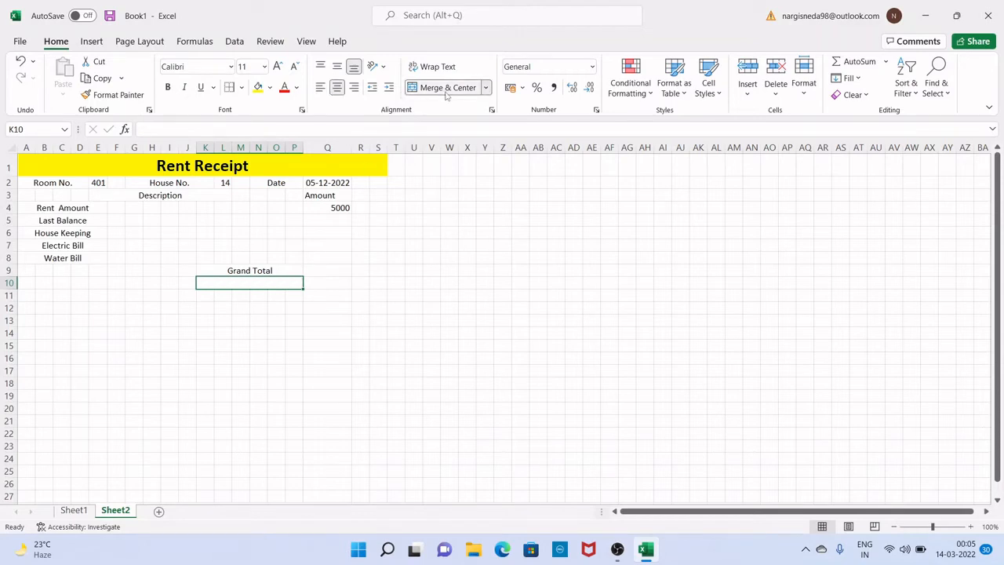
text(P)
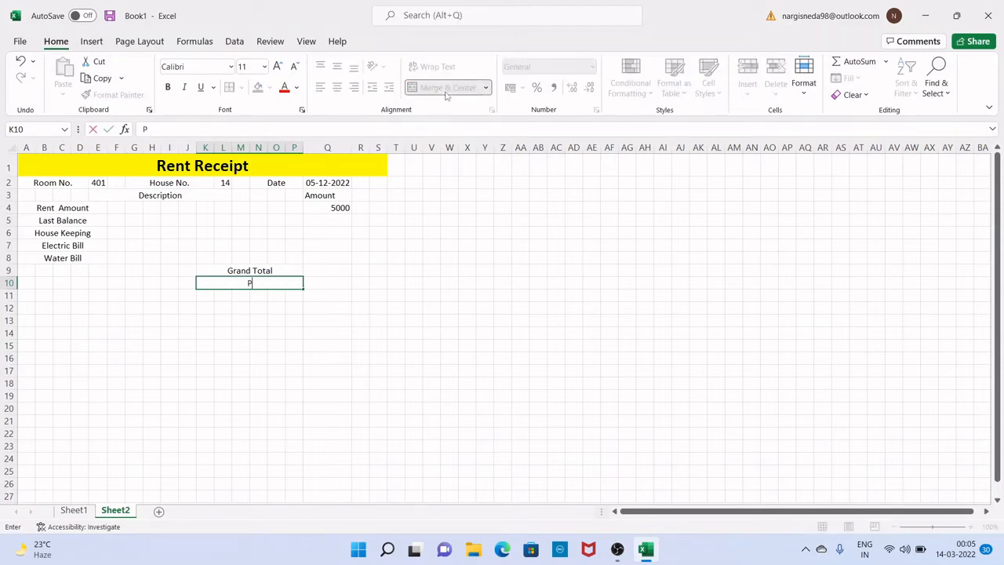
text(ay Amount)
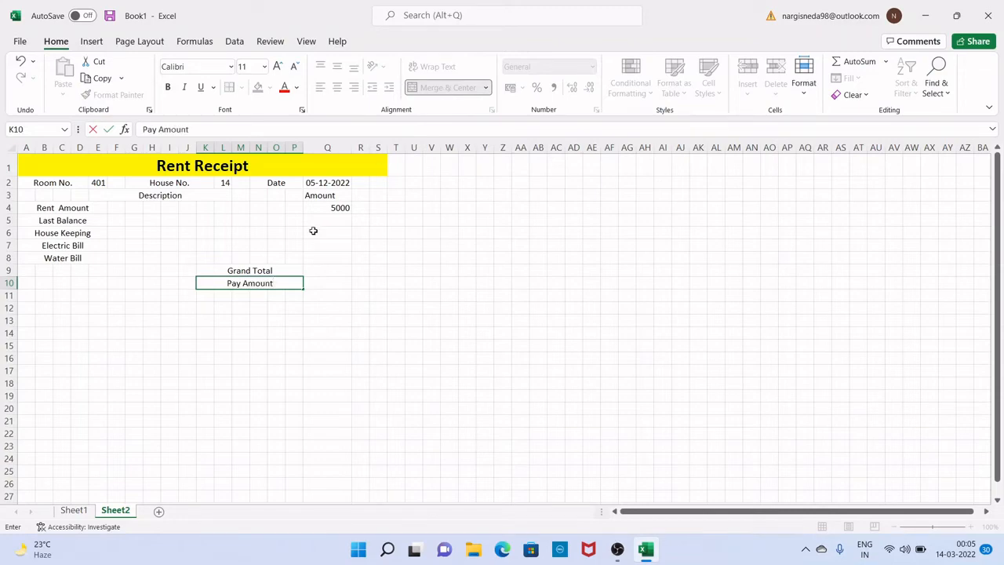
- Merge and center K11:P11 with the label "Balance Amount"
drag(206, 297, 294, 298)
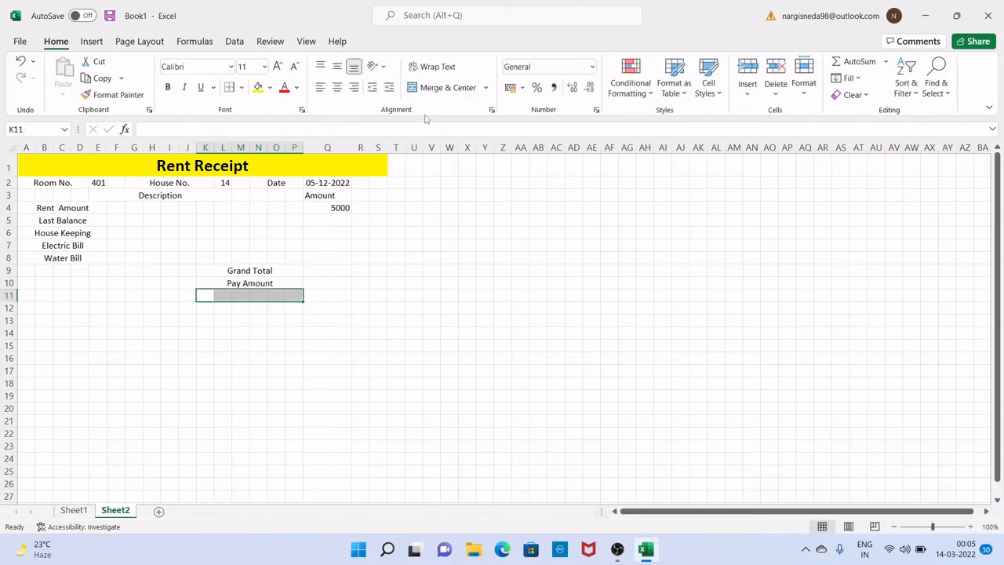
click(435, 89)
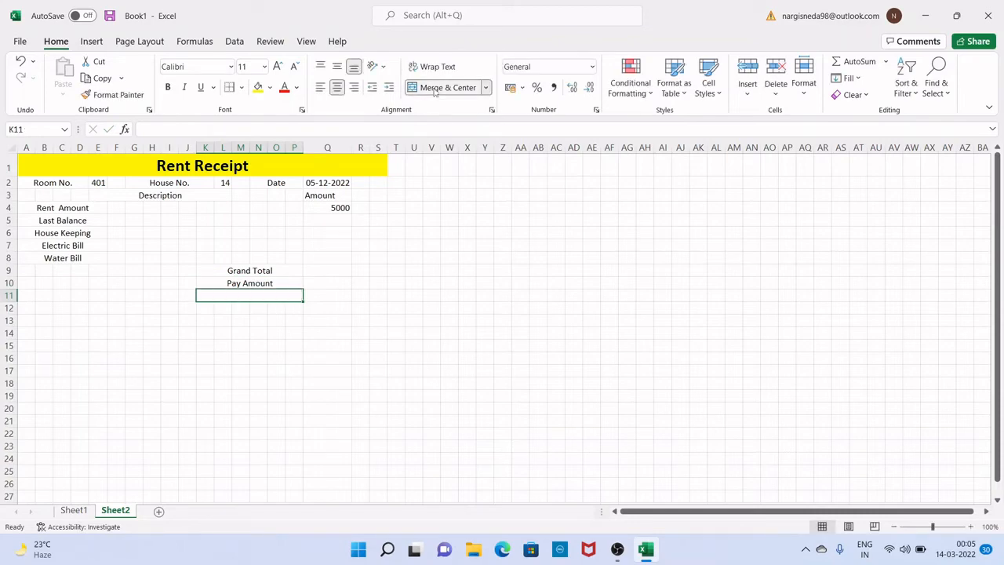
text(Balanc)
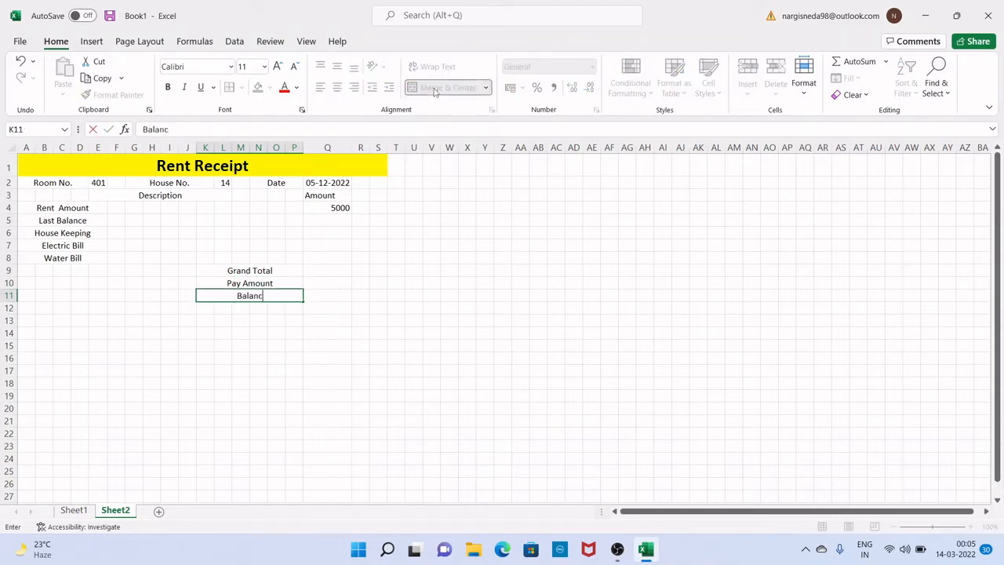
text(e Amount)
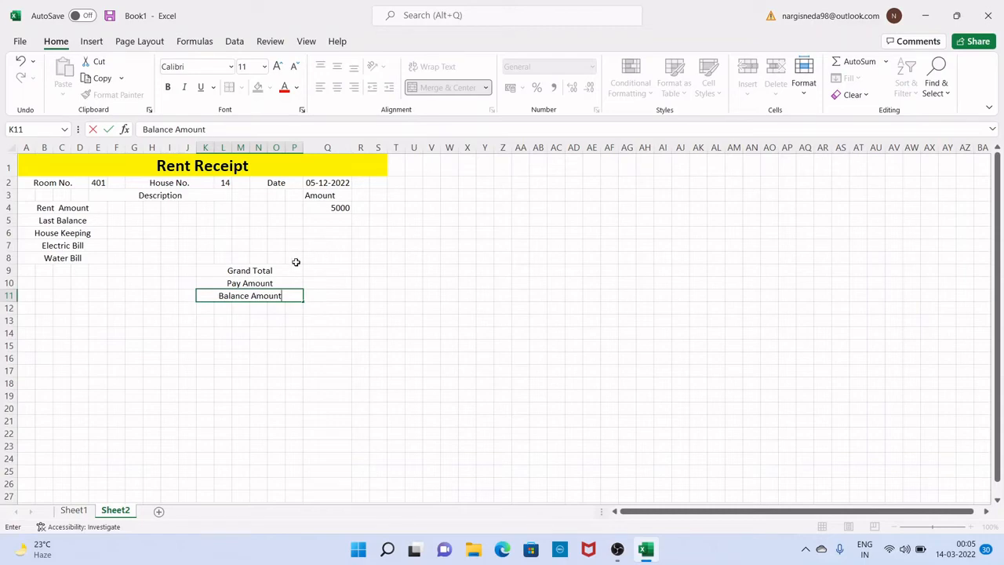
- Enter the charge amounts 100 for Last Balance, 100 for House Keeping, 500 for Electric Bill and 100 for Water Bill in Q5:Q8
click(327, 219)
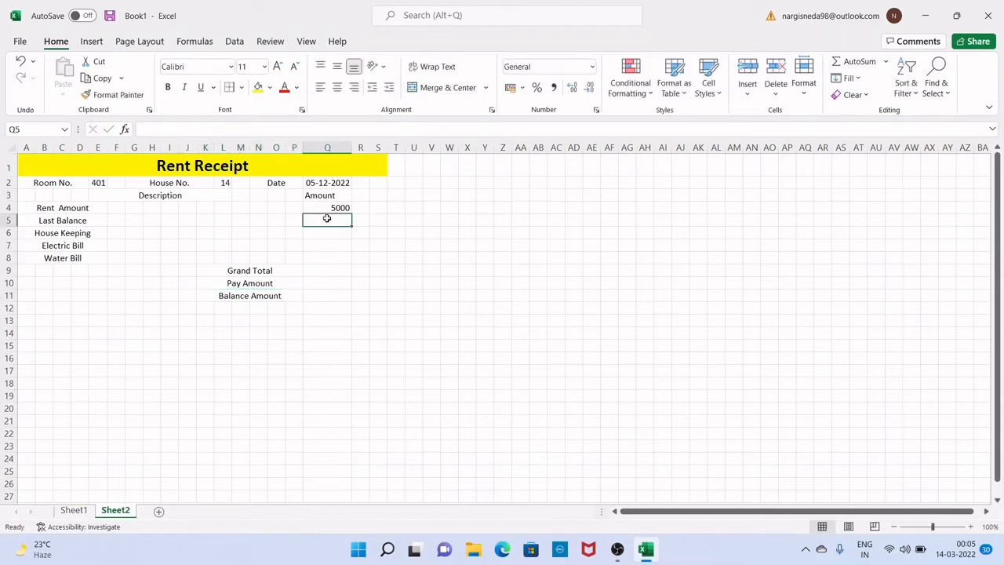
text(100)
key(Return)
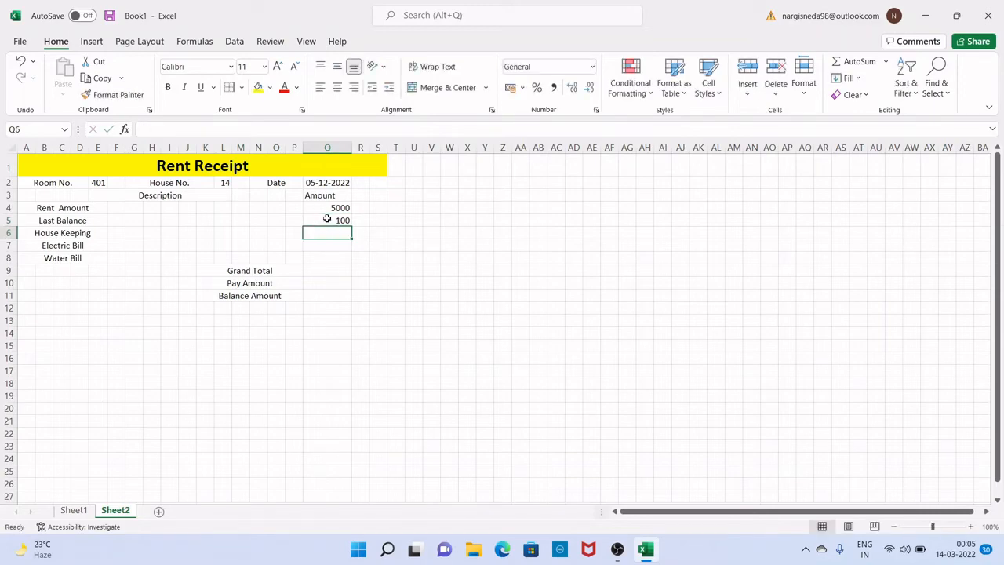
text(1)
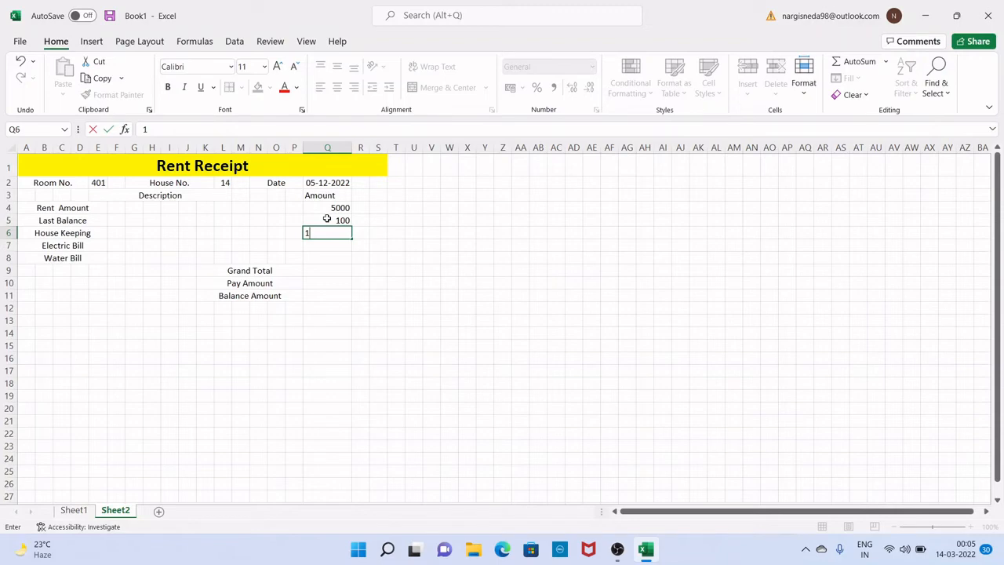
text(00)
click(327, 246)
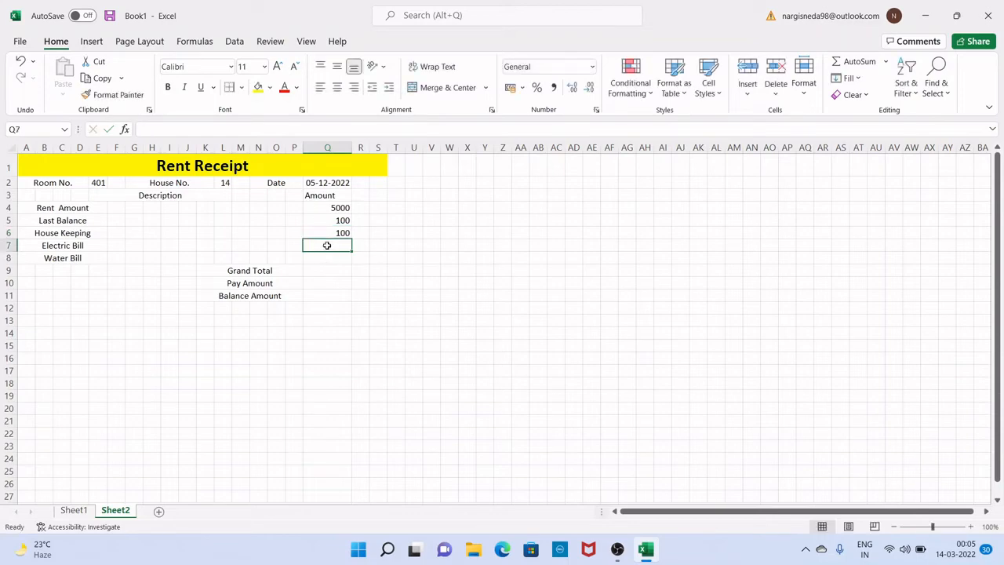
text(500)
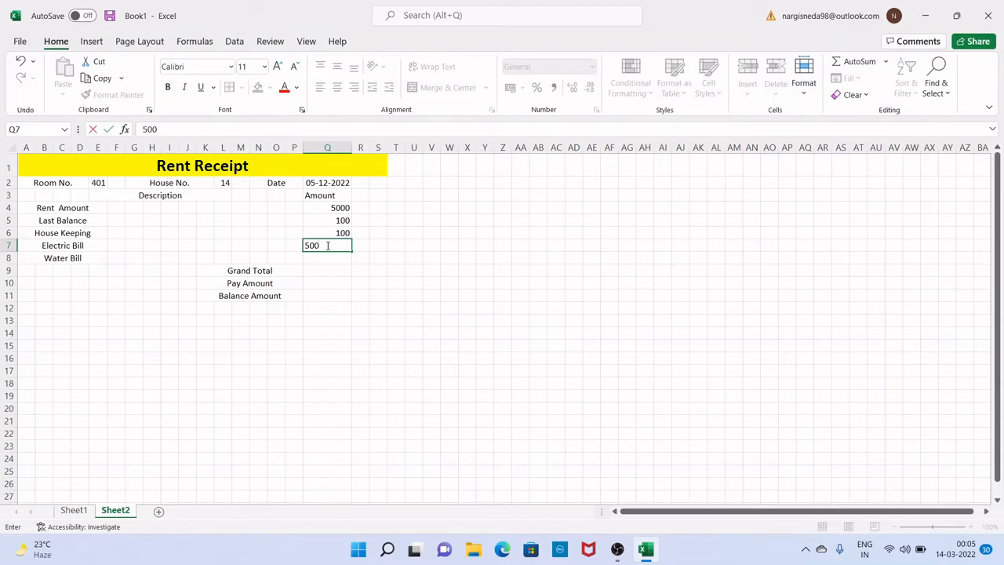
key(Return)
text(100)
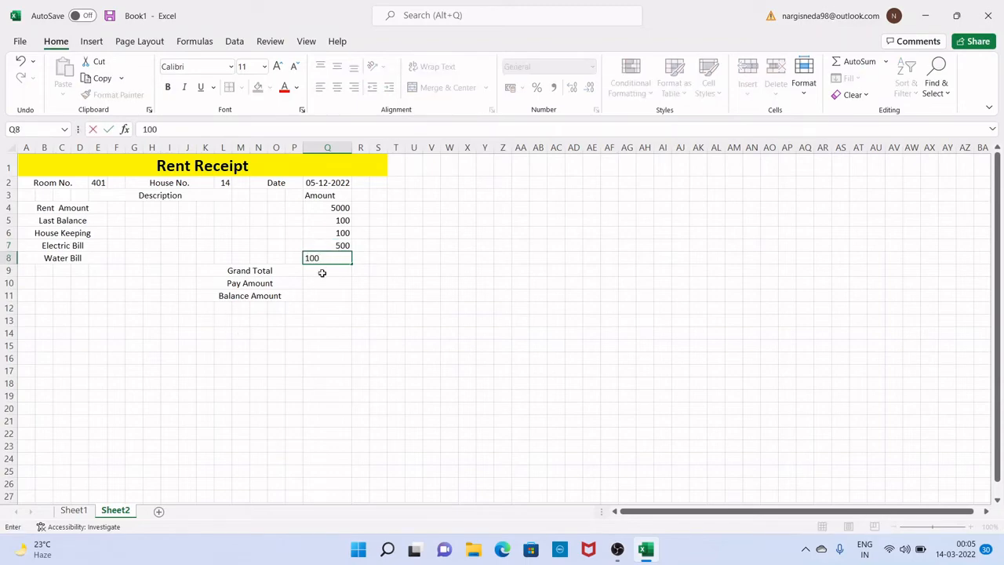
- Calculate the Grand Total in Q9 with the formula =sum(Q4:Q8)
click(322, 272)
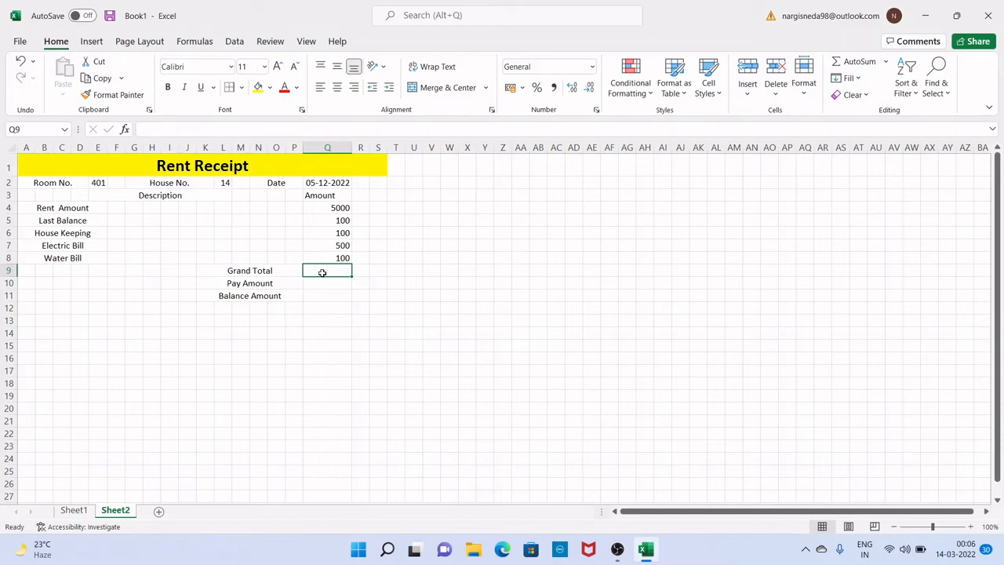
text(=)
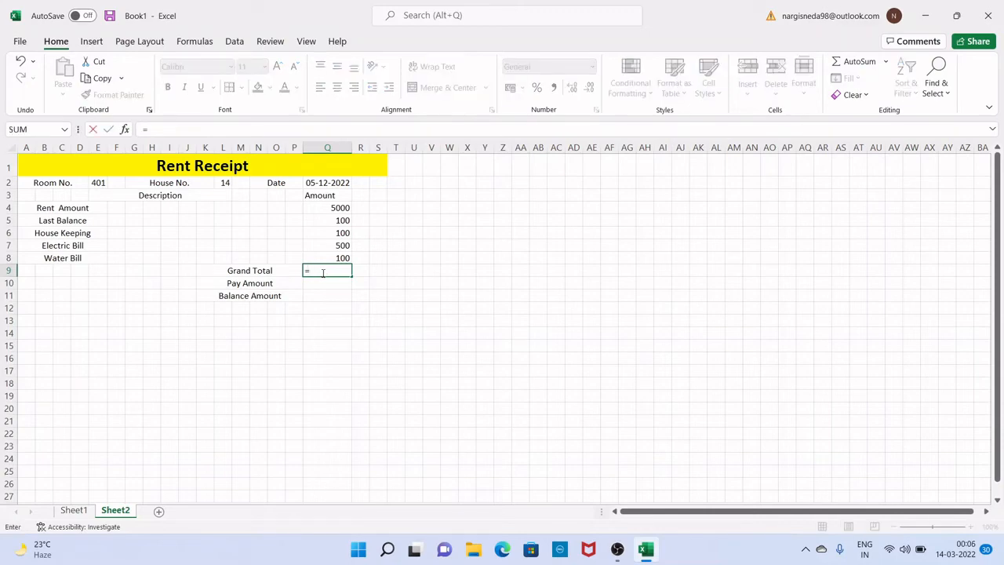
text(S)
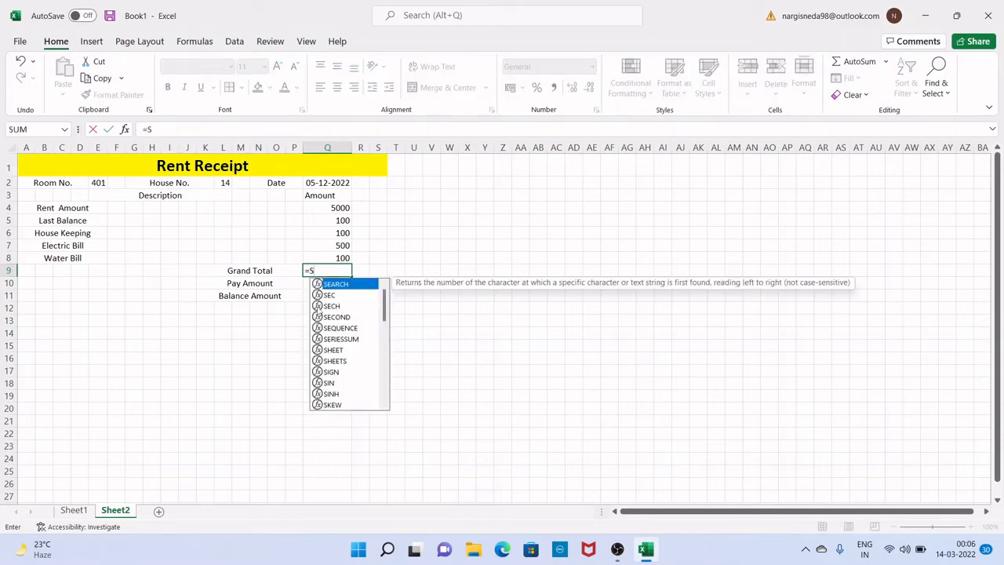
key(BackSpace)
text(su)
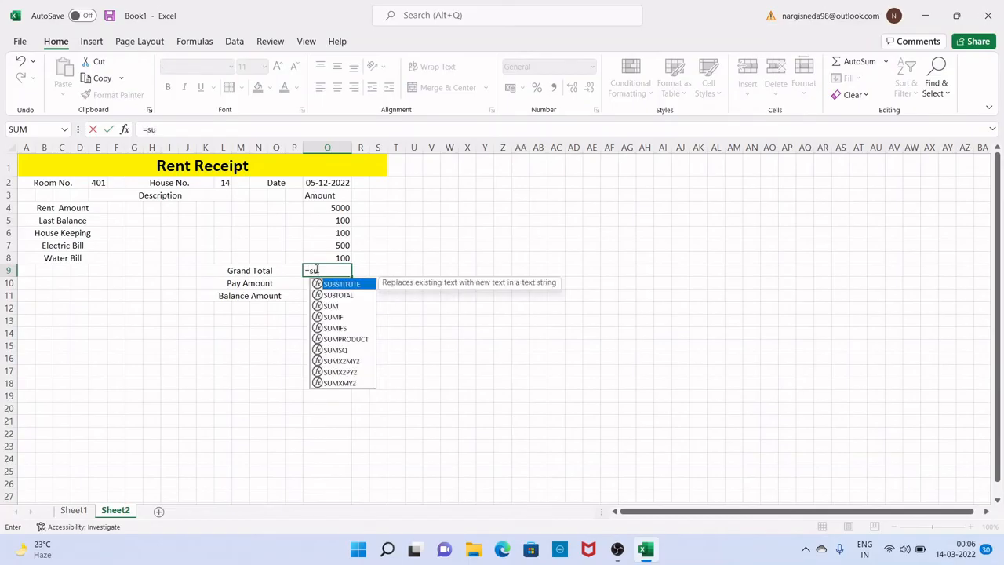
text(m()
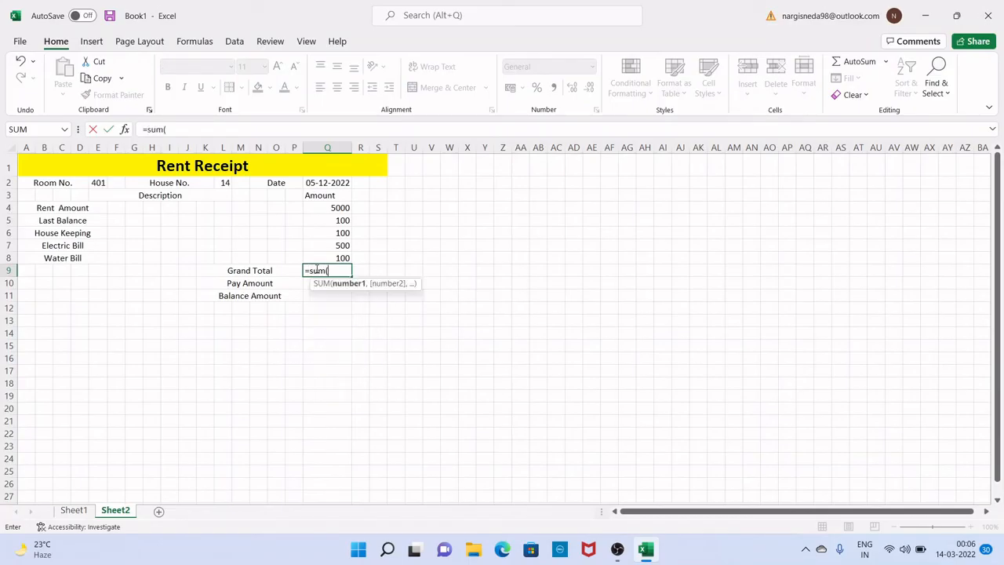
click(322, 207)
drag(322, 207, 322, 251)
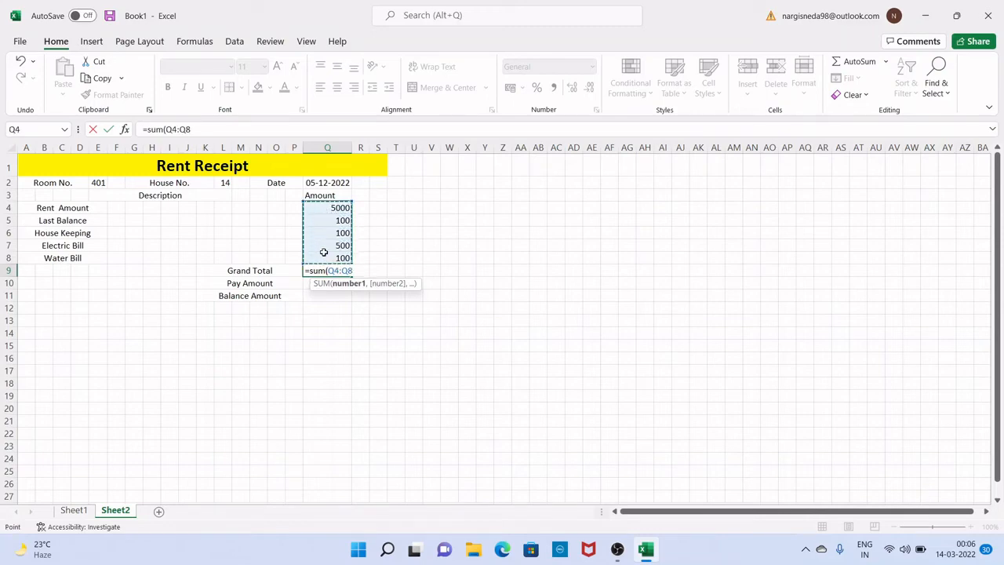
text())
key(Return)
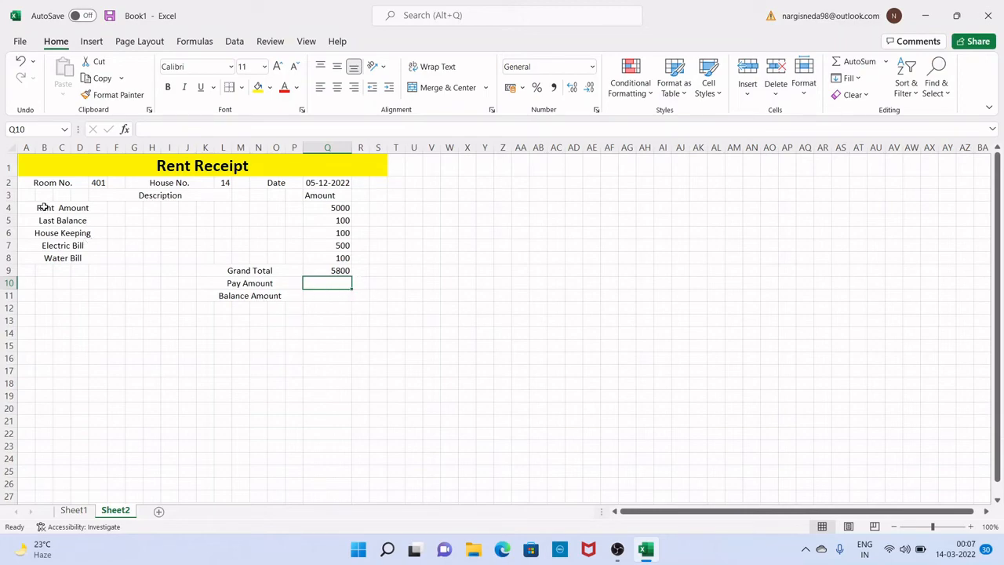
- Make A2:Q11 bold and left-align the charge labels in A4:E8 and the total labels in K9:P11
drag(36, 183, 327, 292)
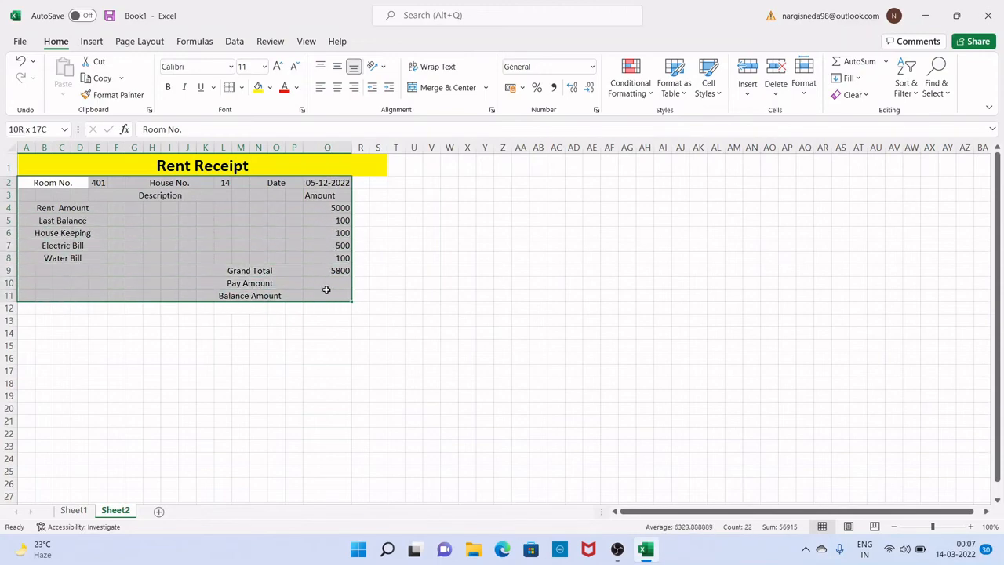
click(167, 87)
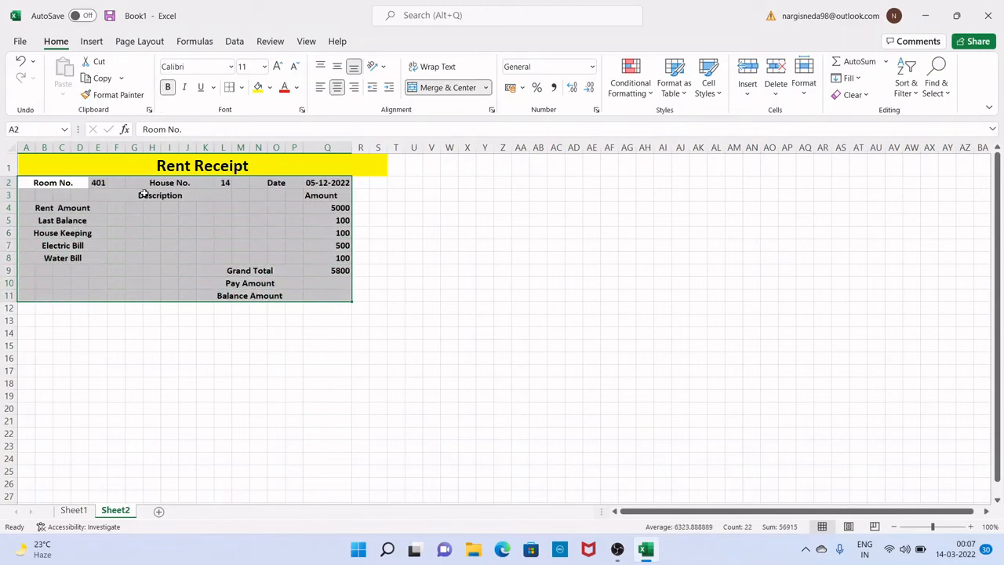
click(35, 206)
drag(35, 206, 64, 256)
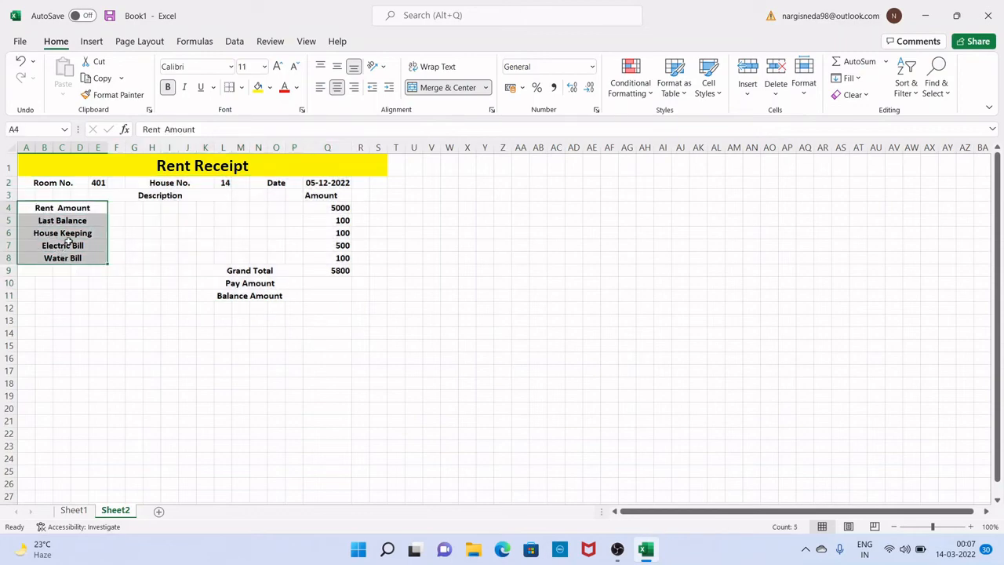
click(320, 87)
drag(228, 270, 236, 294)
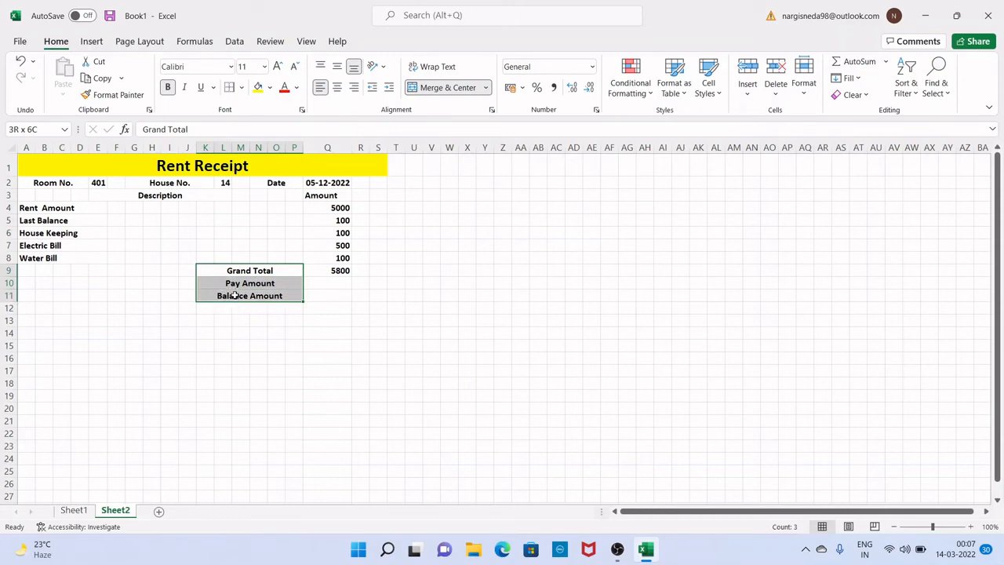
click(319, 87)
- Center the amounts in Q4:Q9 horizontally
click(326, 206)
drag(327, 205, 321, 270)
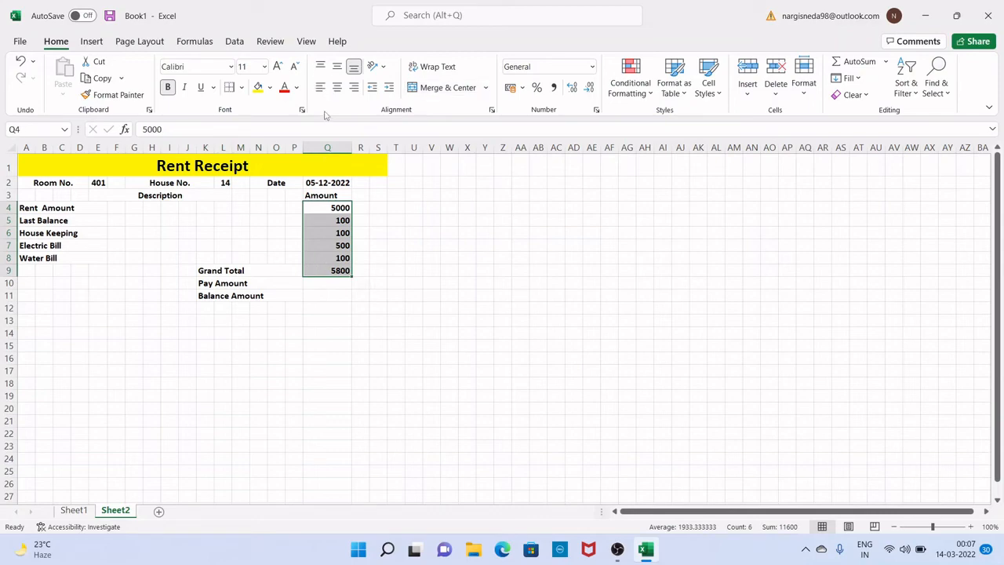
click(336, 87)
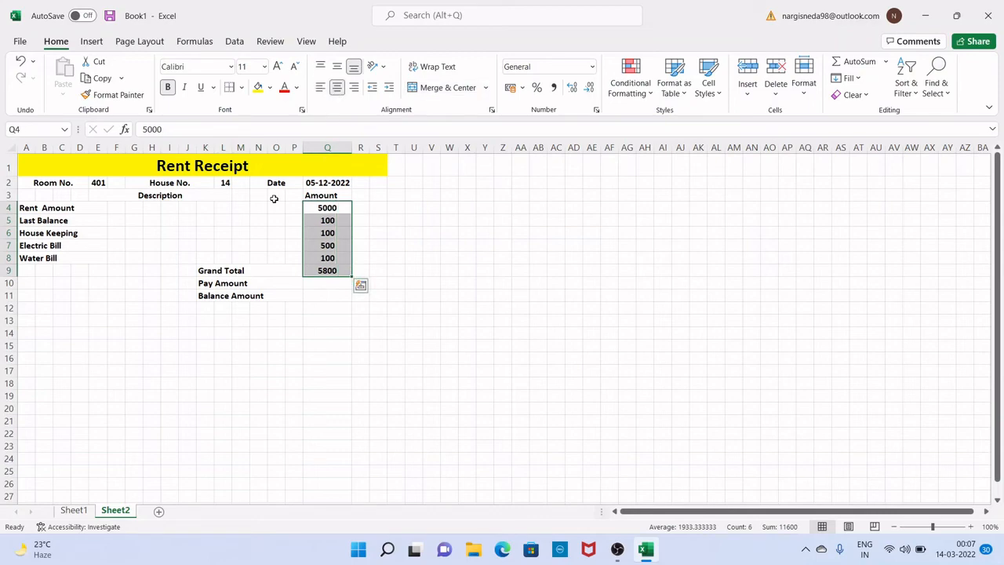
click(140, 199)
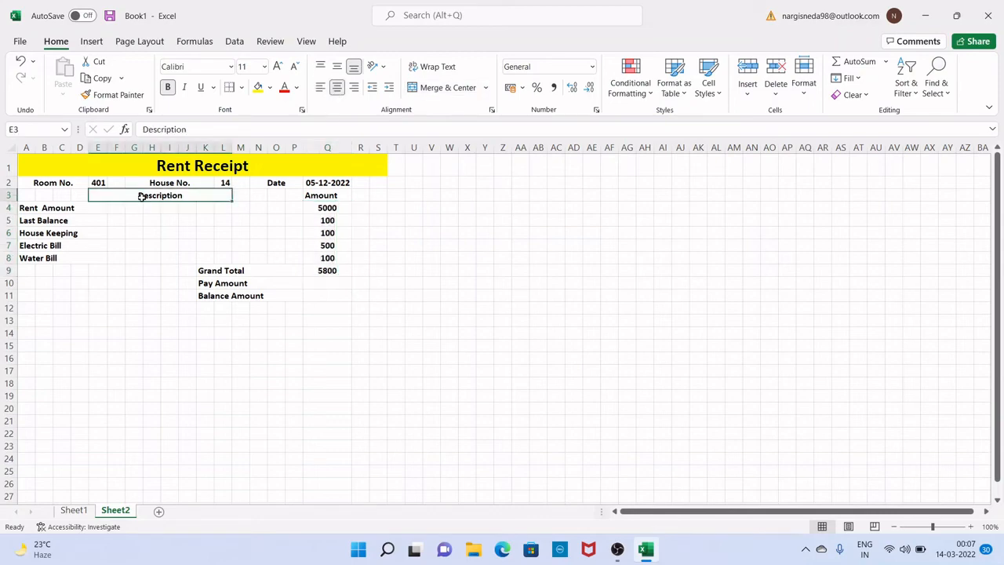
- Apply All Borders to the whole receipt, A1:S12
drag(38, 185, 341, 295)
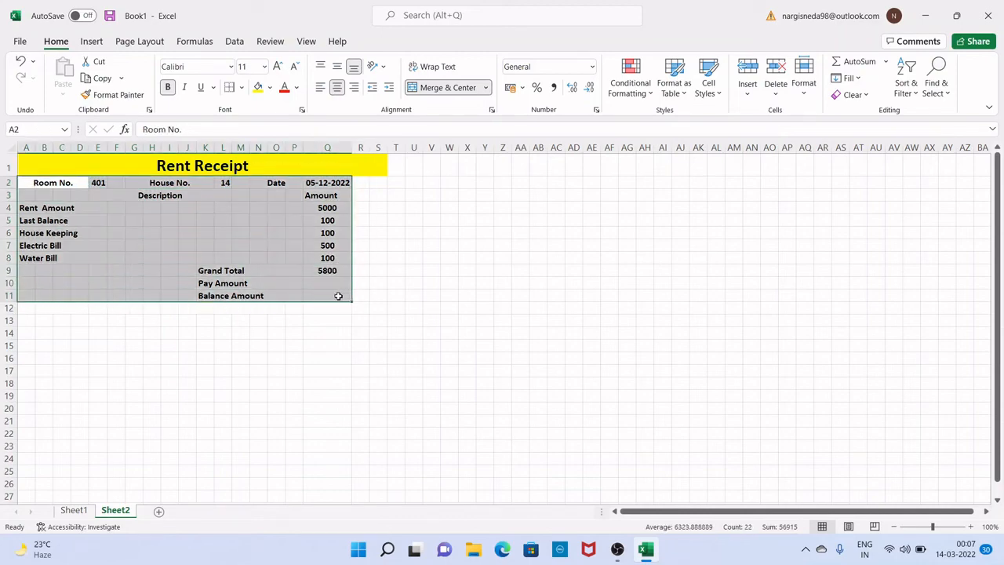
click(412, 258)
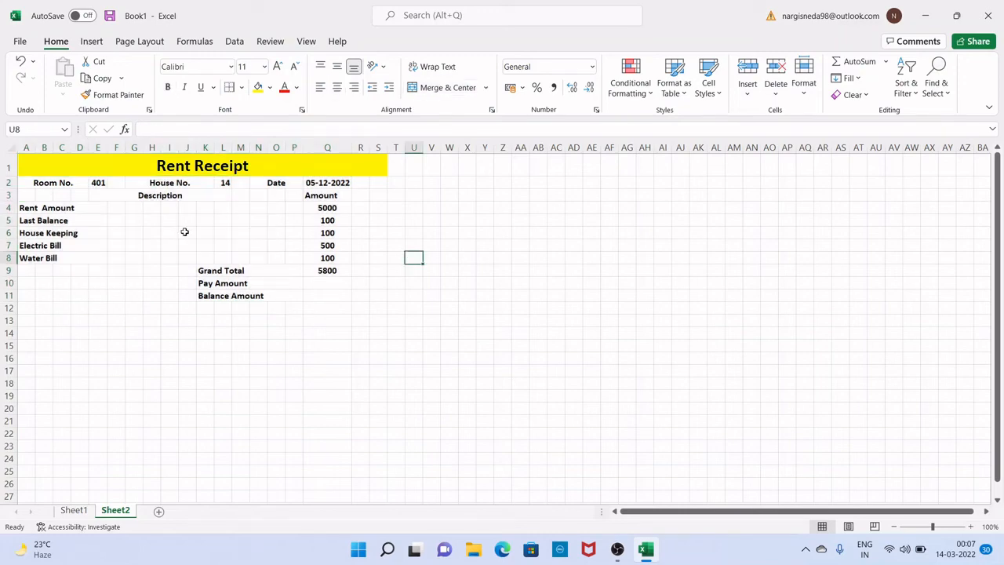
click(22, 156)
drag(22, 156, 268, 294)
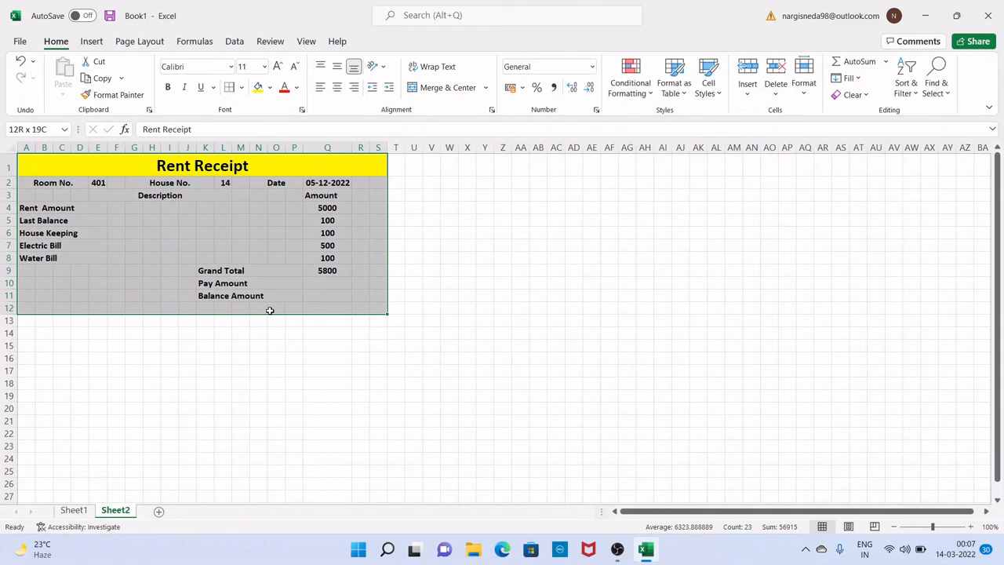
drag(269, 311, 269, 311)
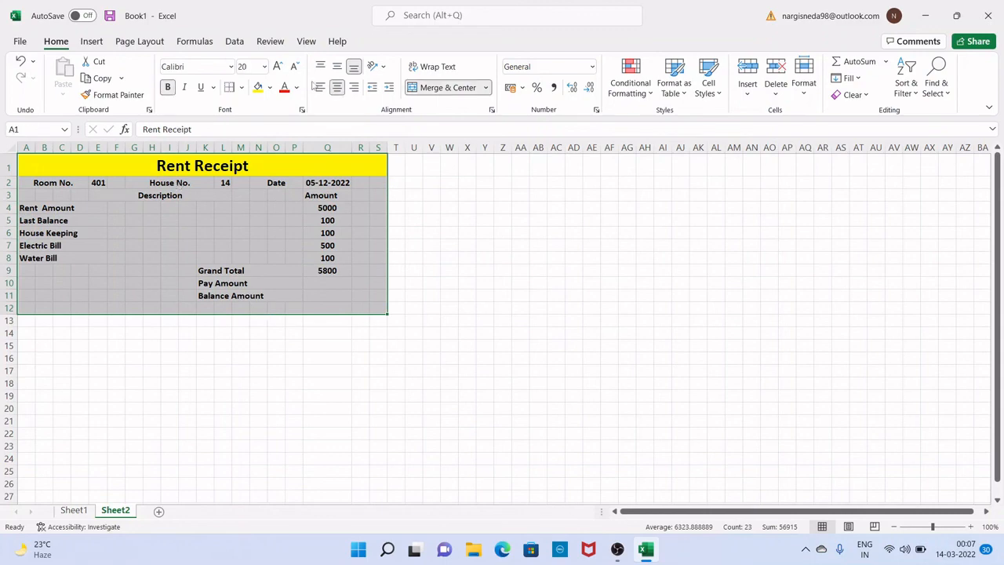
click(242, 88)
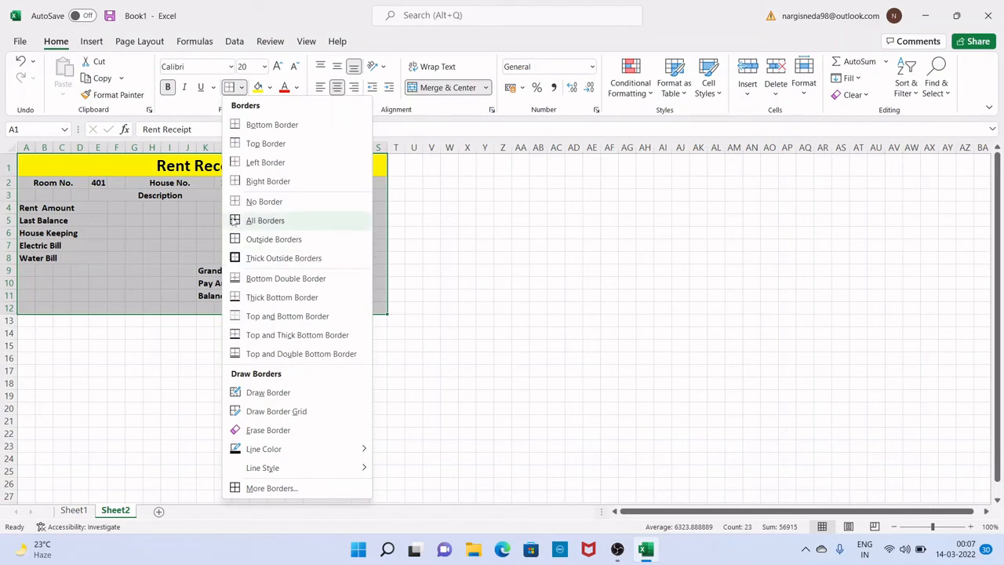
click(235, 221)
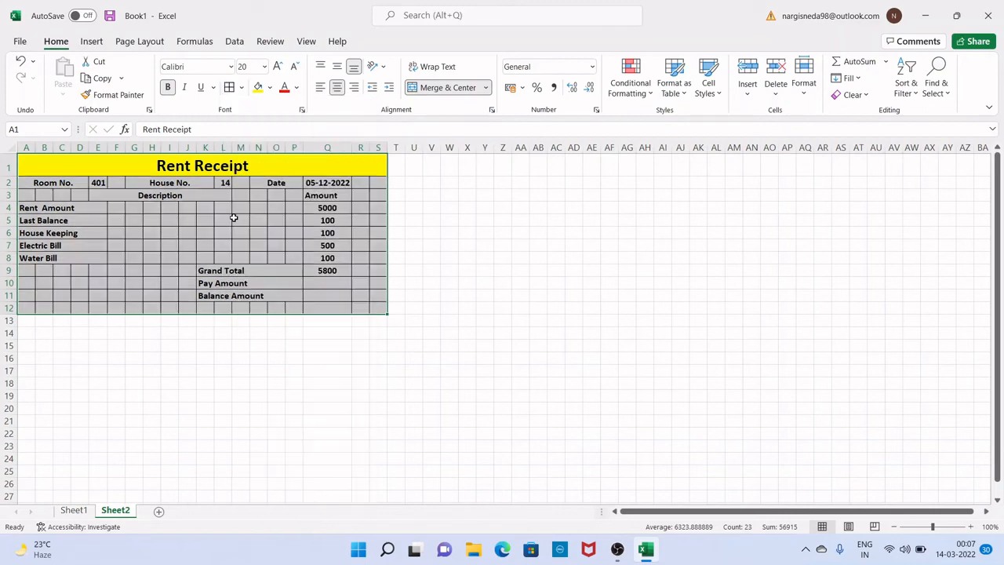
click(328, 361)
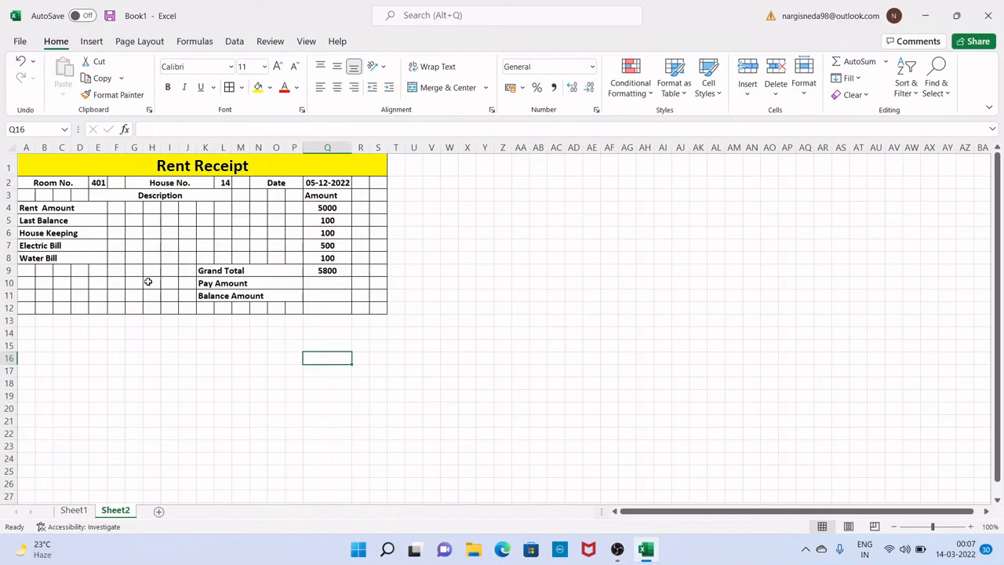
- Merge and center C11:G11 with the label "Signature"
drag(62, 297, 130, 301)
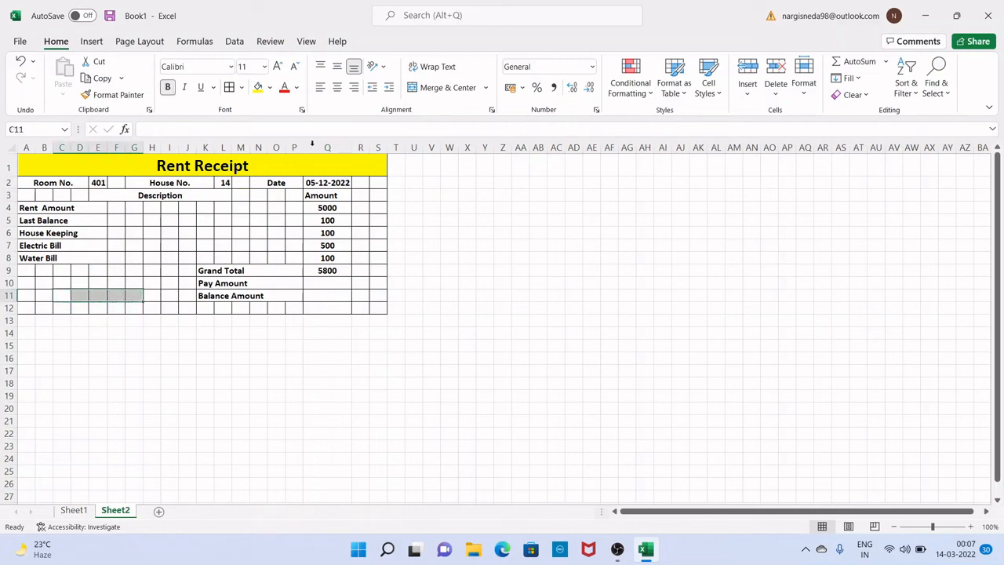
click(435, 88)
text(S)
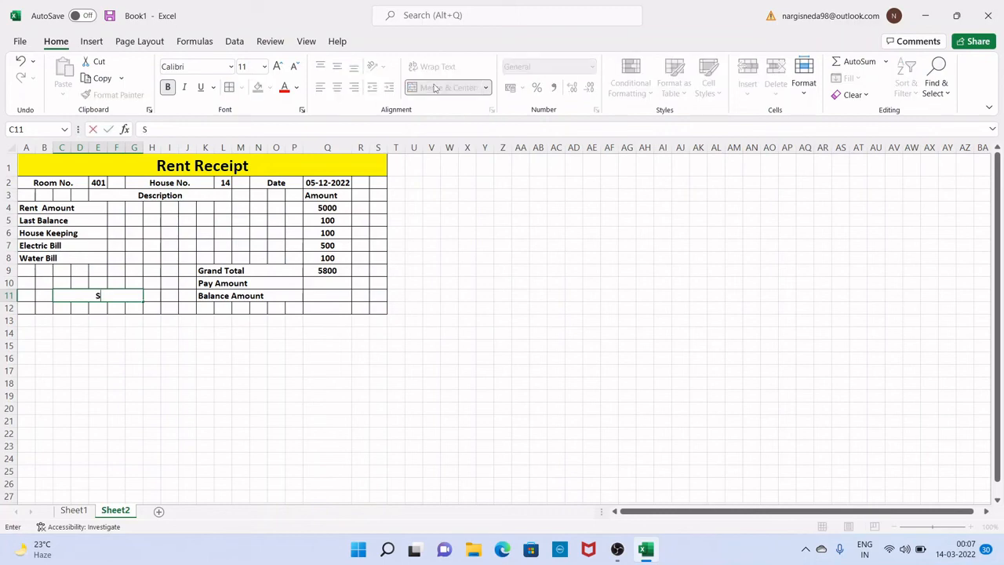
text(ignature)
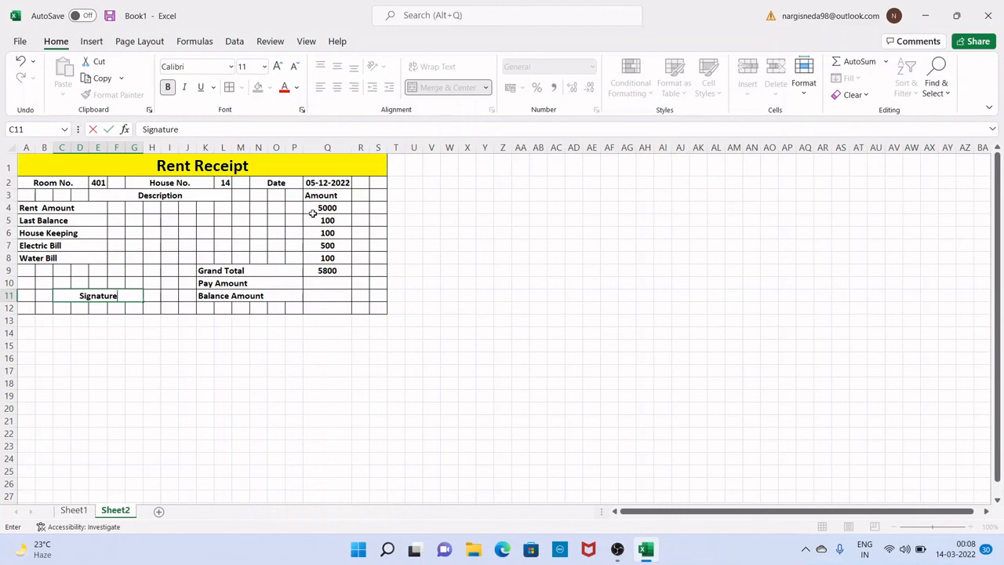
- Clear the sample amounts and grand total in Q4:Q9 and the date in Q2
drag(312, 213, 323, 267)
key(BackSpace)
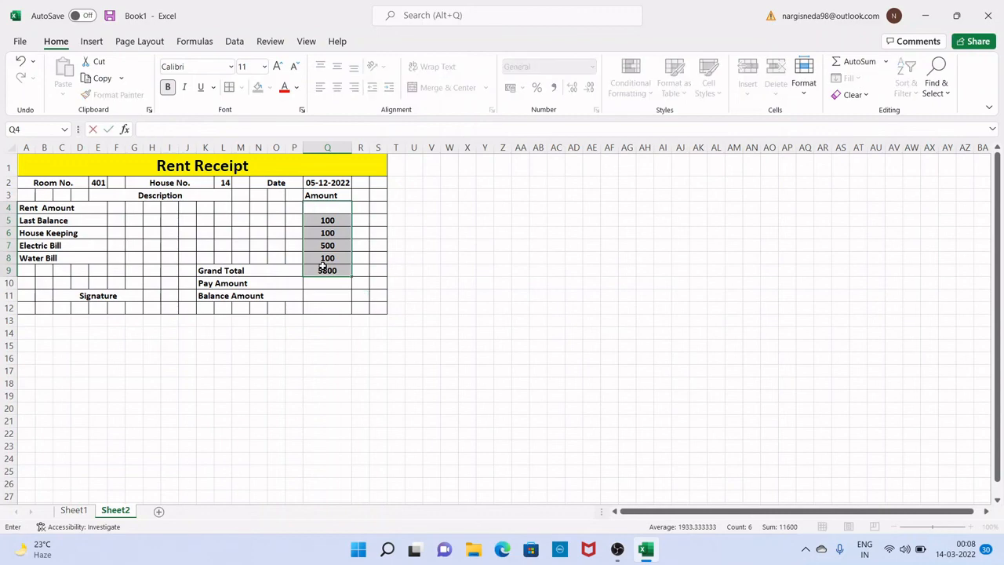
click(515, 247)
click(322, 205)
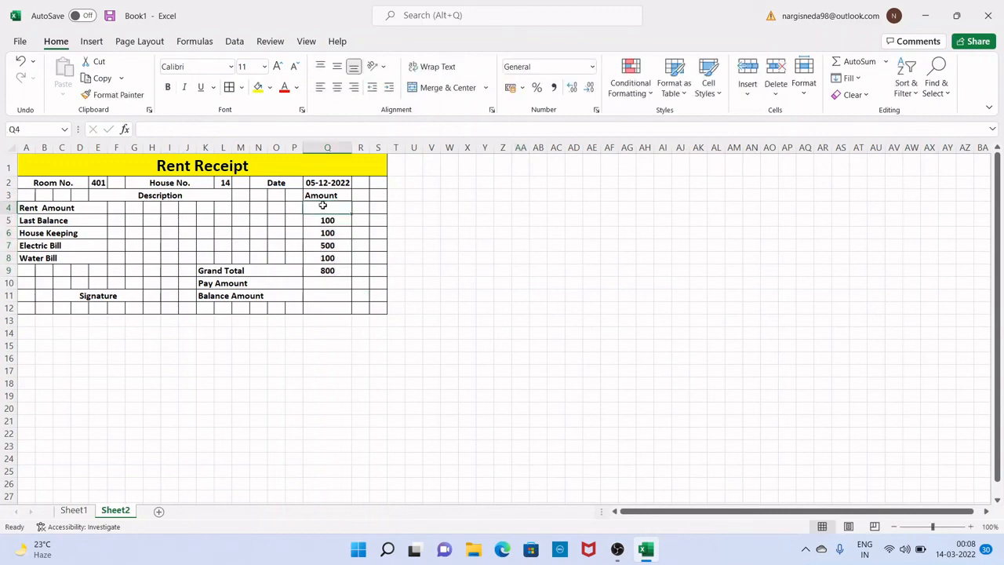
drag(323, 205, 336, 268)
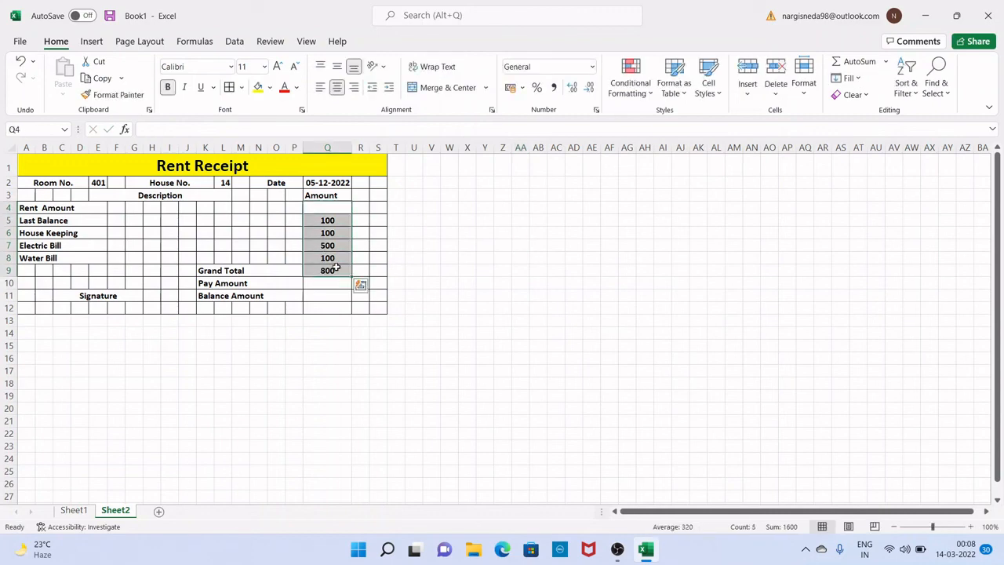
key(Delete)
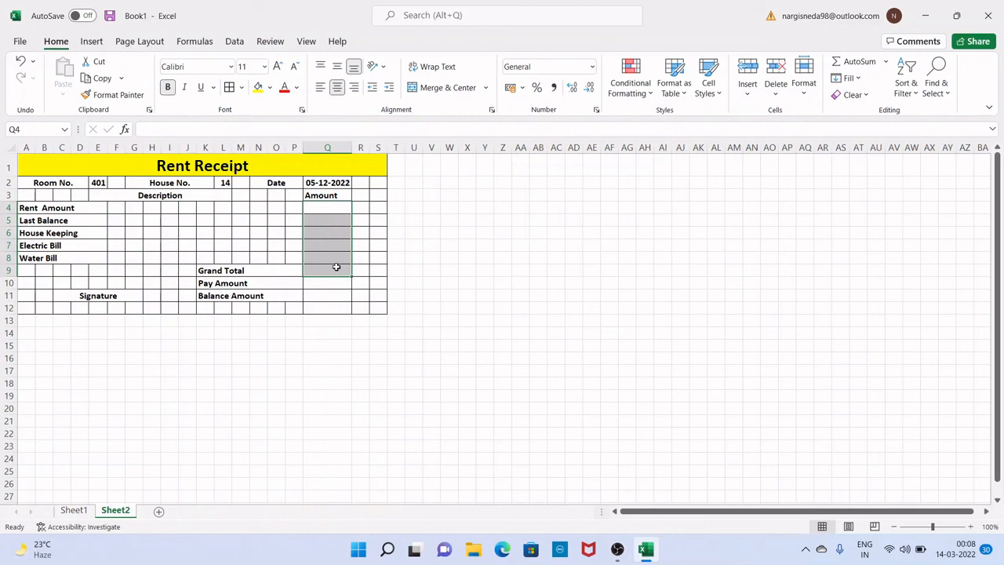
click(321, 182)
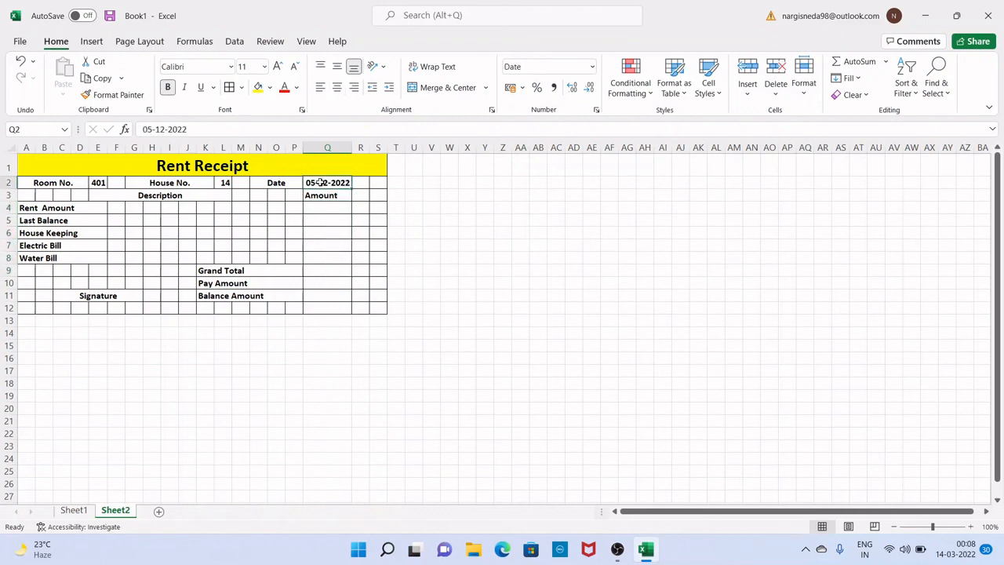
key(Delete)
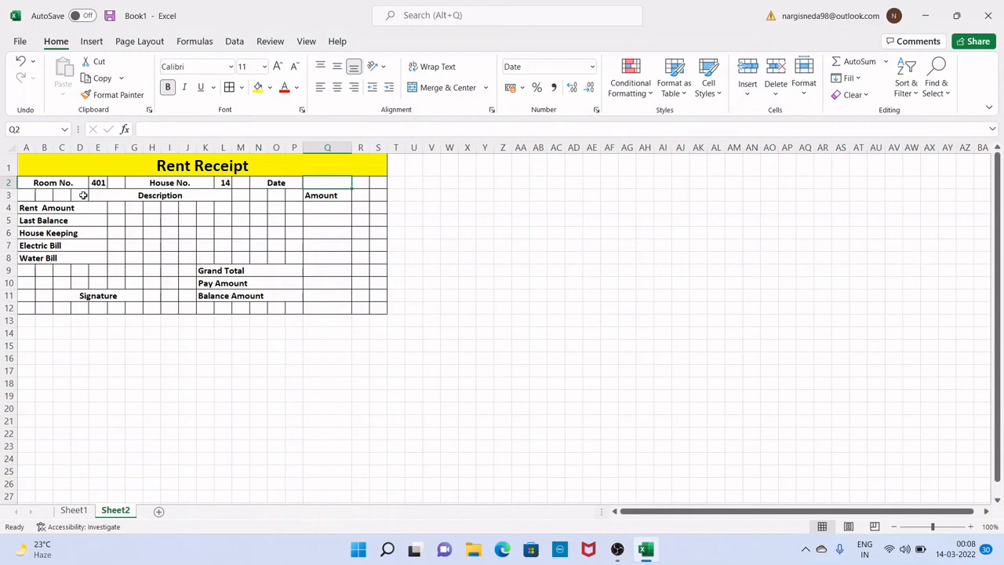
- Select the whole receipt, A1:S12, and open the print preview to check its page layout
drag(22, 164, 282, 305)
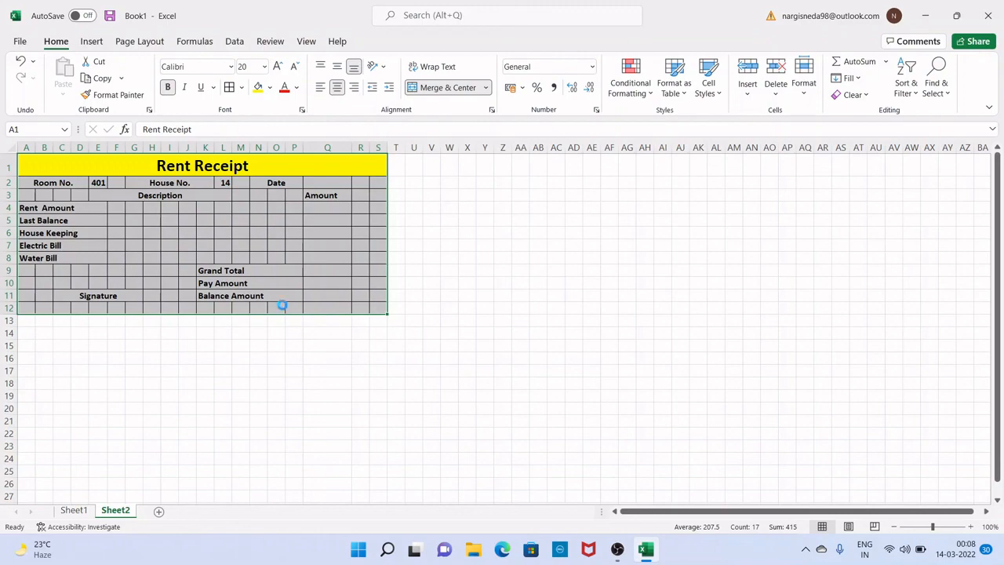
key(ctrl+p)
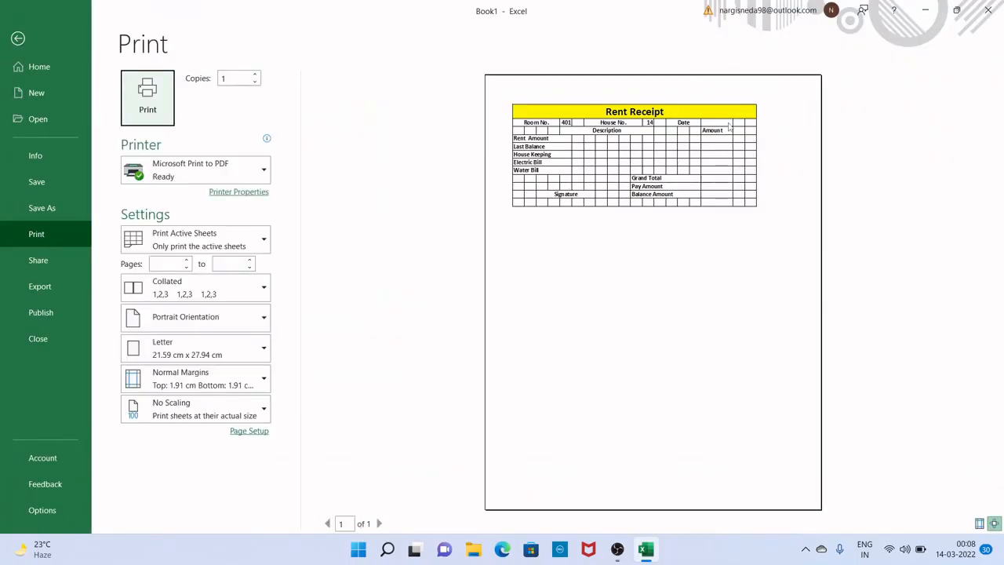